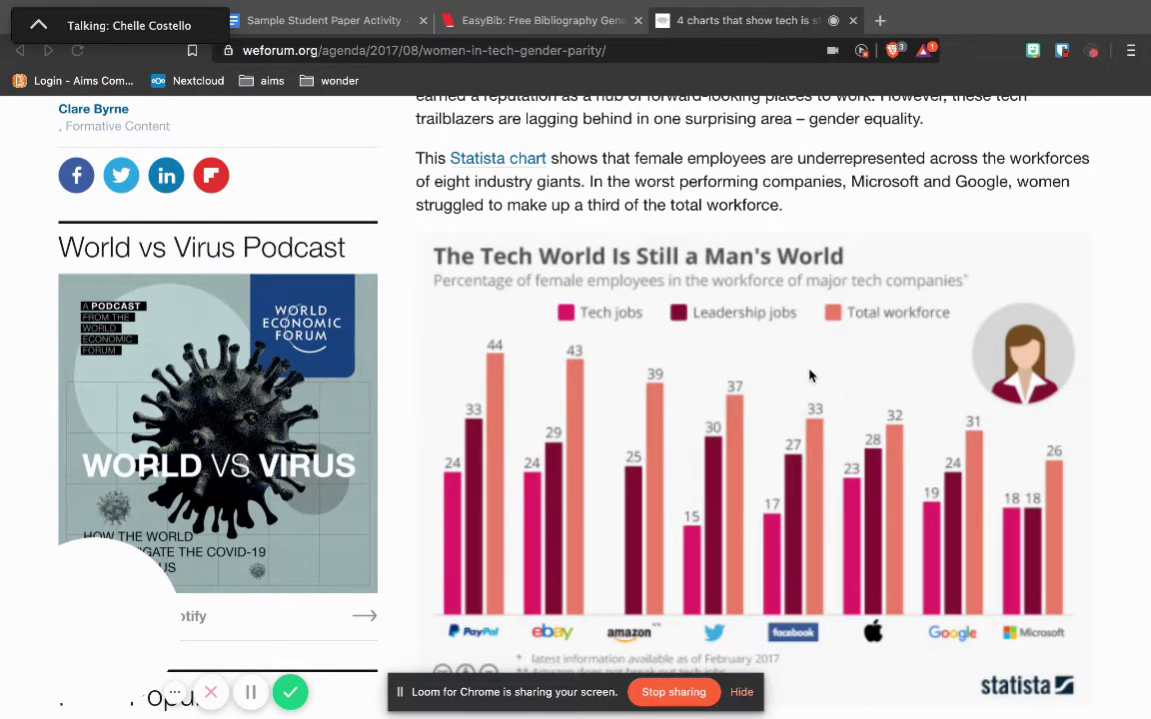
# Copy the 'Tech World' bar chart image from the World Economic Forum article and return to the student paper
pyautogui.scroll(10, 809, 376)
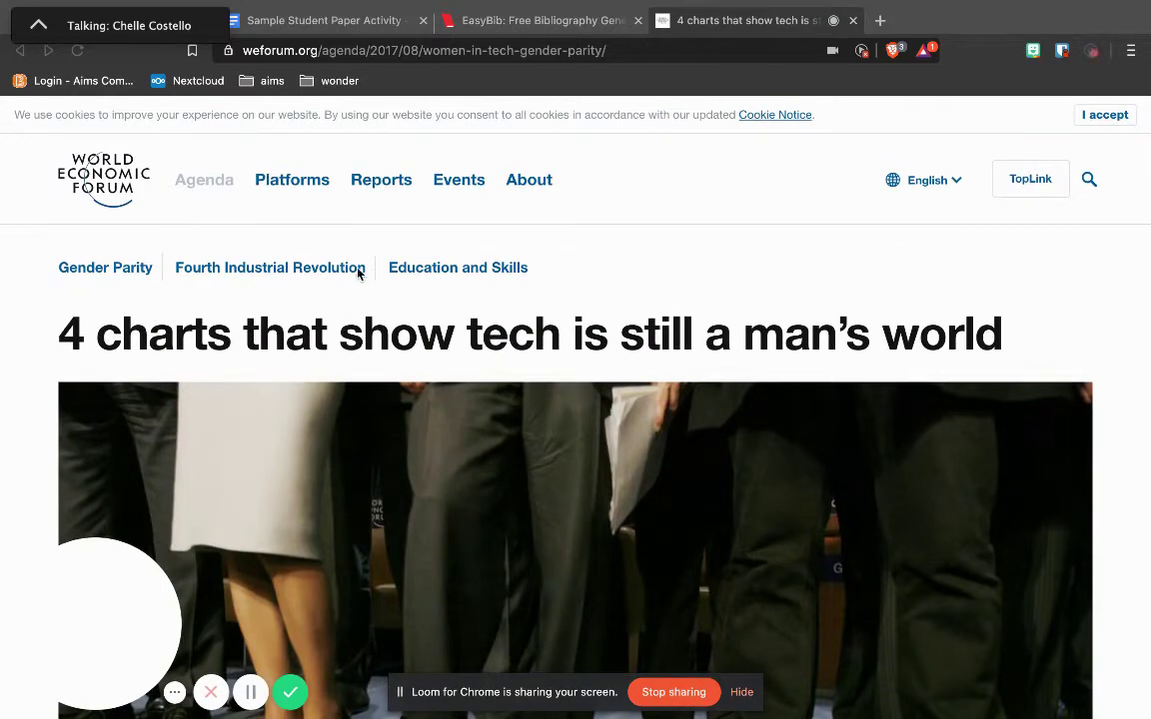
pyautogui.scroll(-1, 65, 256)
pyautogui.scroll(-1, 209, 340)
pyautogui.scroll(-9, 209, 345)
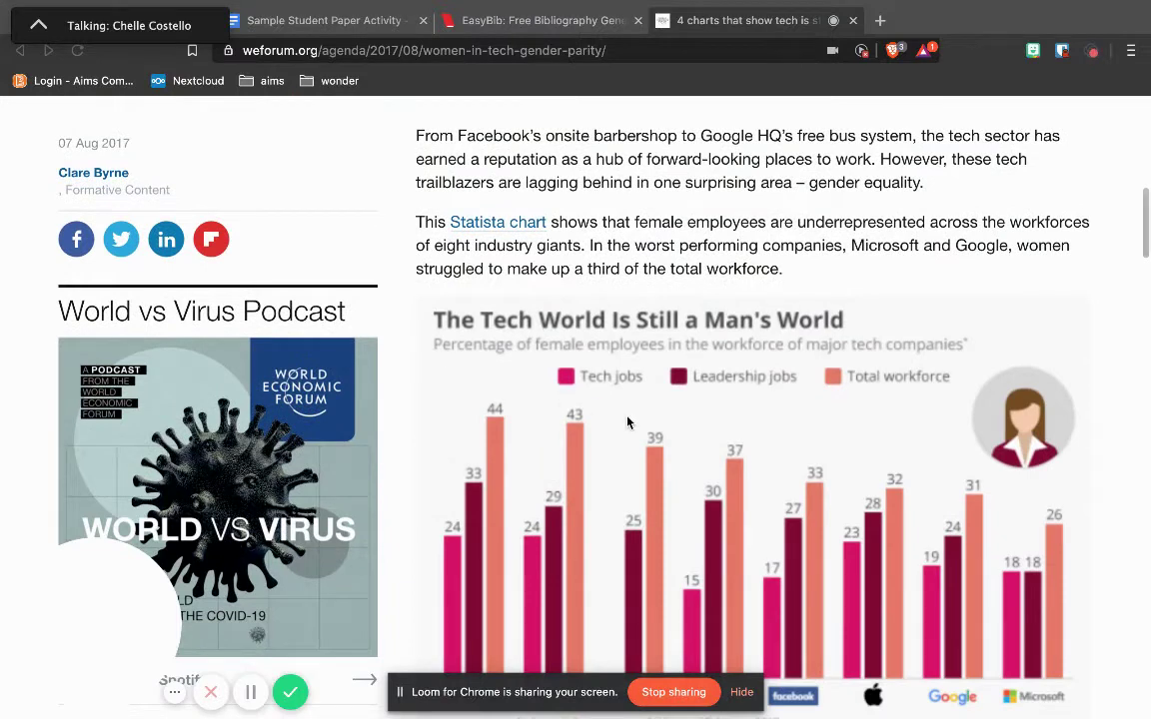
pyautogui.rightClick(628, 422)
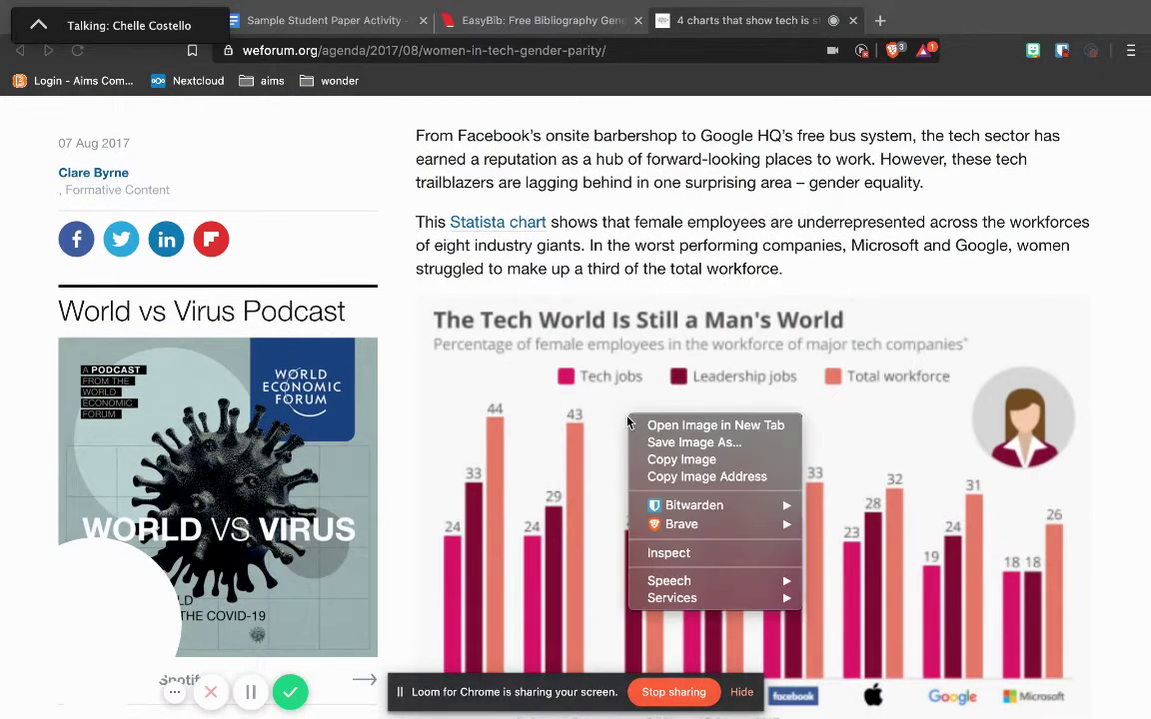
pyautogui.click(657, 467)
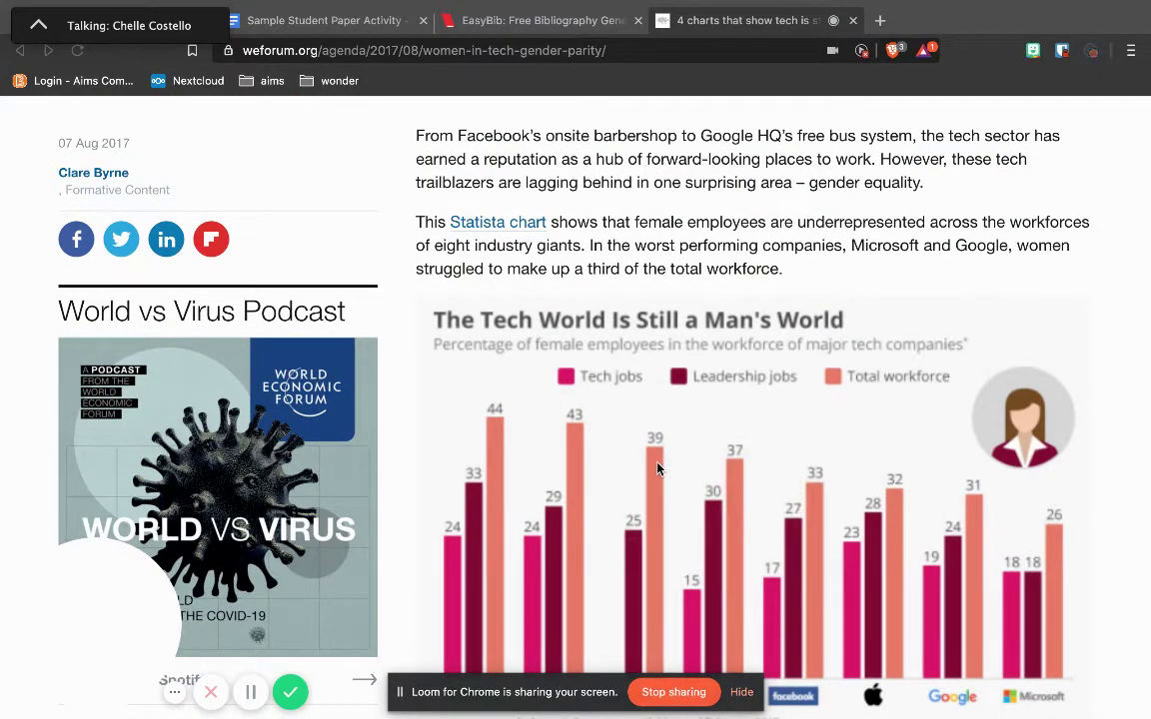
pyautogui.click(365, 30)
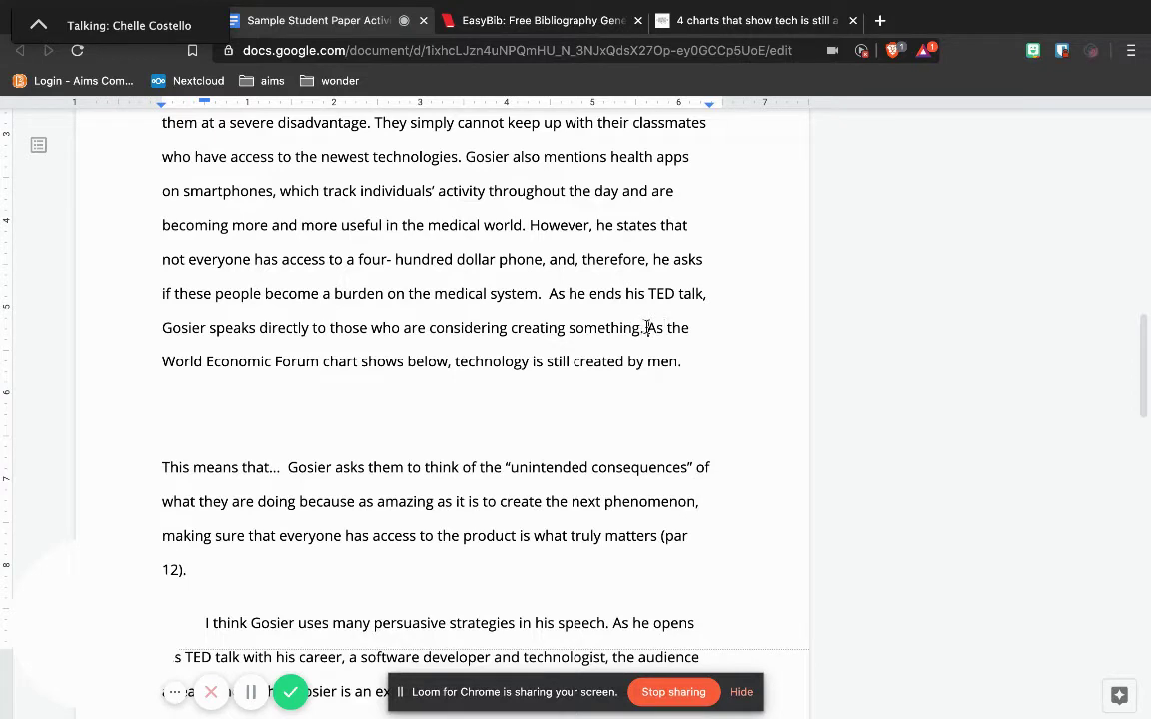
pyautogui.moveTo(645, 328); pyautogui.dragTo(687, 356)
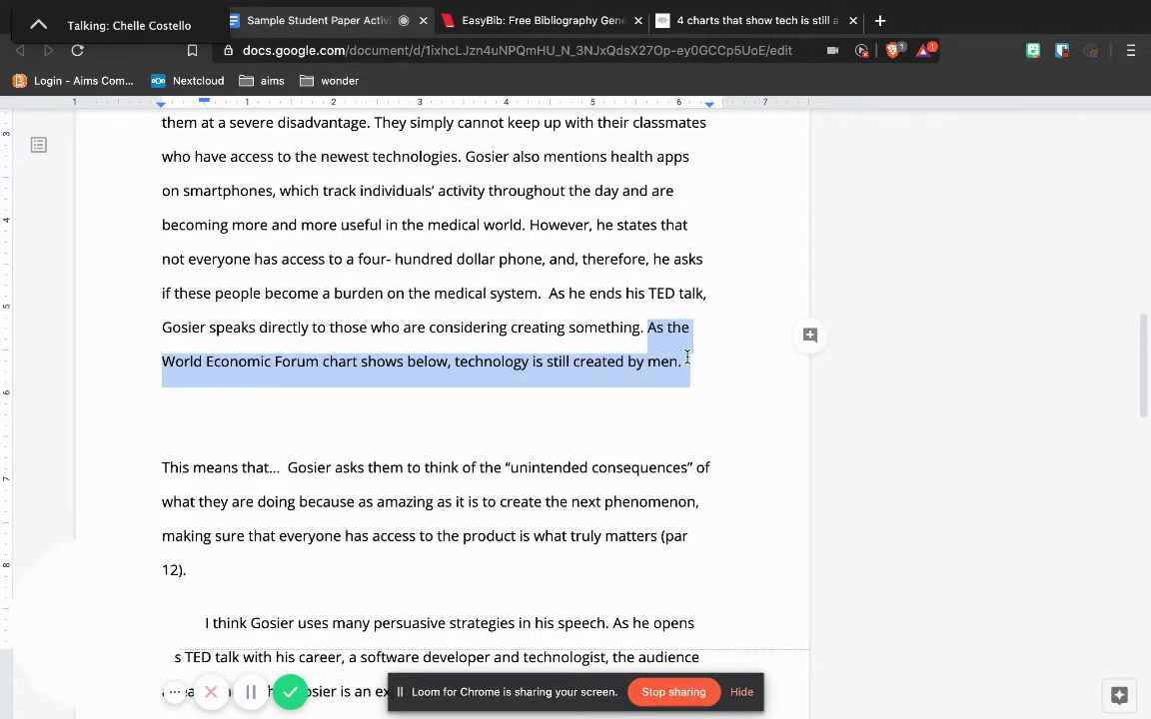
pyautogui.click(284, 469)
pyautogui.moveTo(284, 470); pyautogui.dragTo(158, 466)
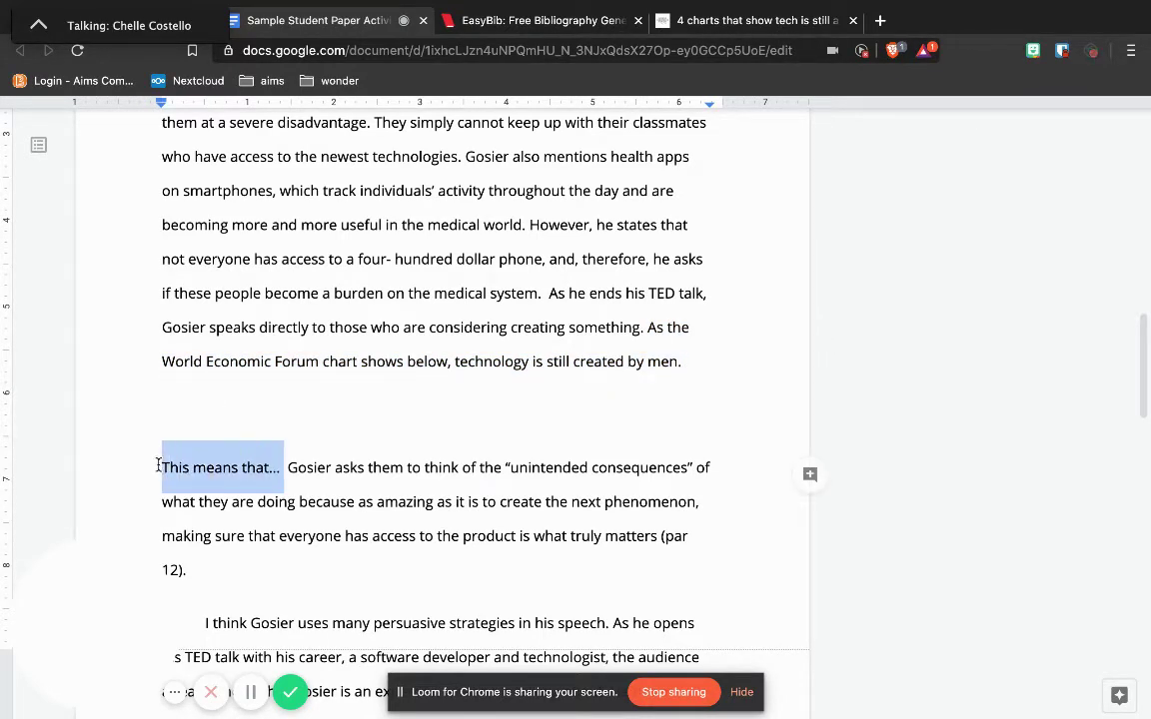
# Paste the Tech World chart on a new unindented line below the sentence ending 'created by men.'
pyautogui.click(332, 400)
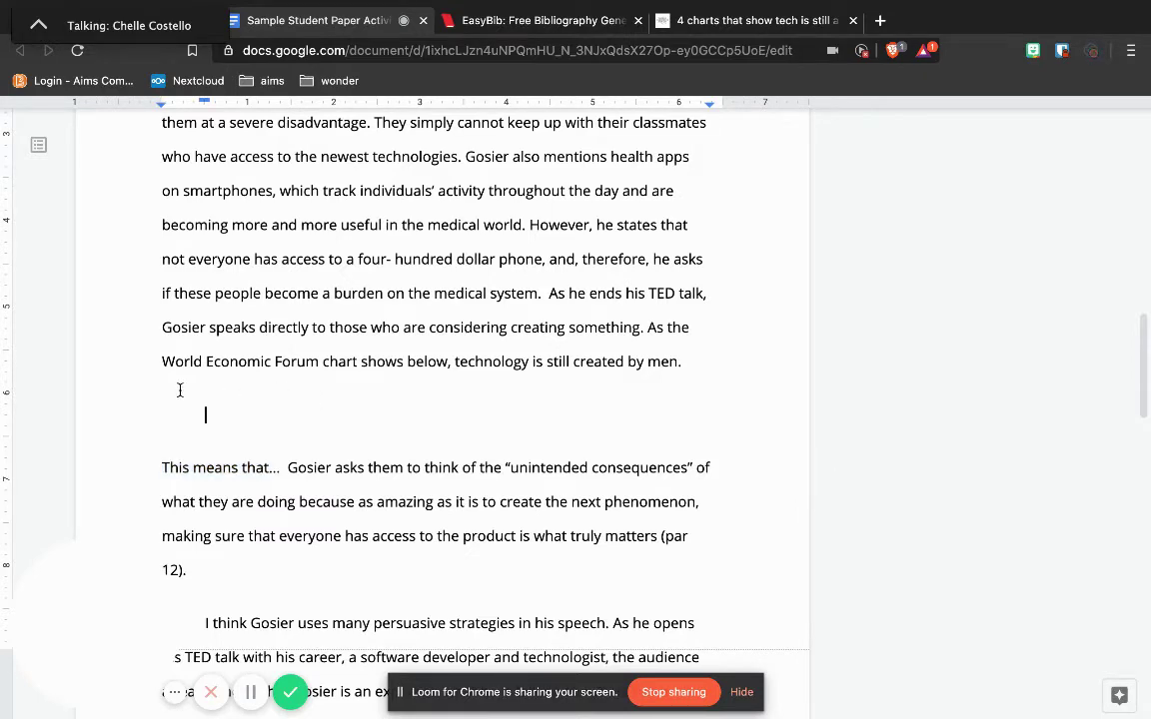
pyautogui.press('Left')
pyautogui.press('Right')
pyautogui.press('BackSpace')
pyautogui.press('BackSpace')
pyautogui.press('Return')
pyautogui.hotkey('ctrl', 'v')
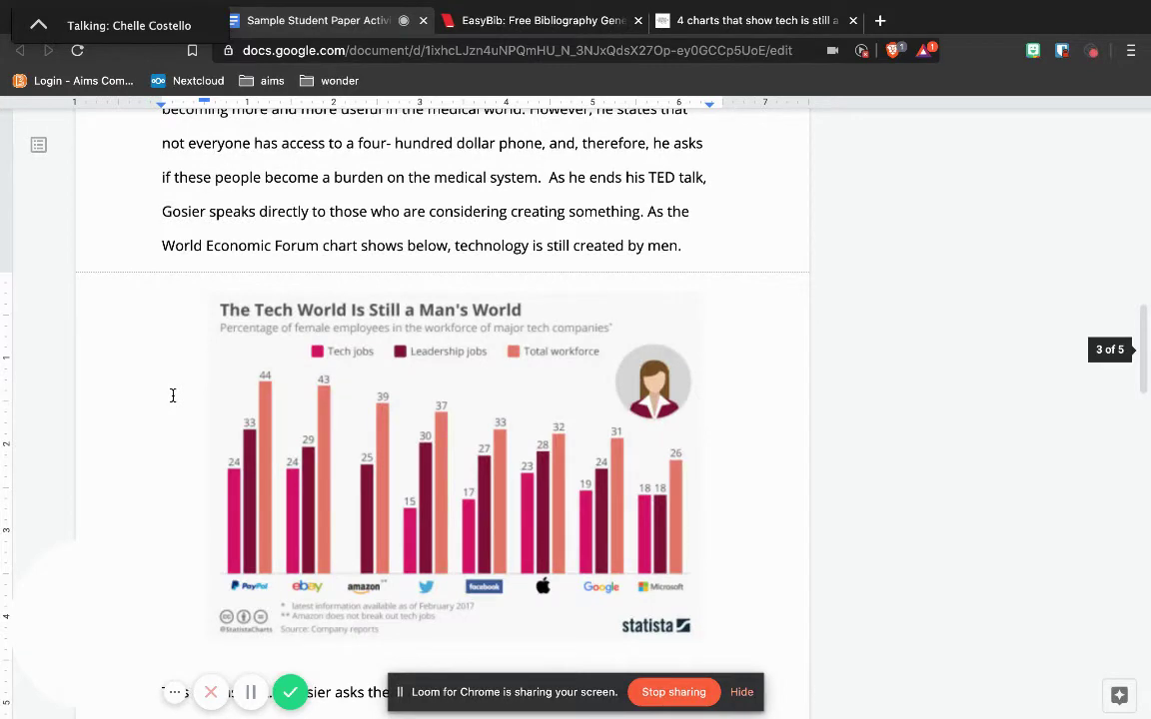
# Scroll past the chart and body paragraphs to the Works Cited entry for the TED talk
pyautogui.scroll(-3, 268, 366)
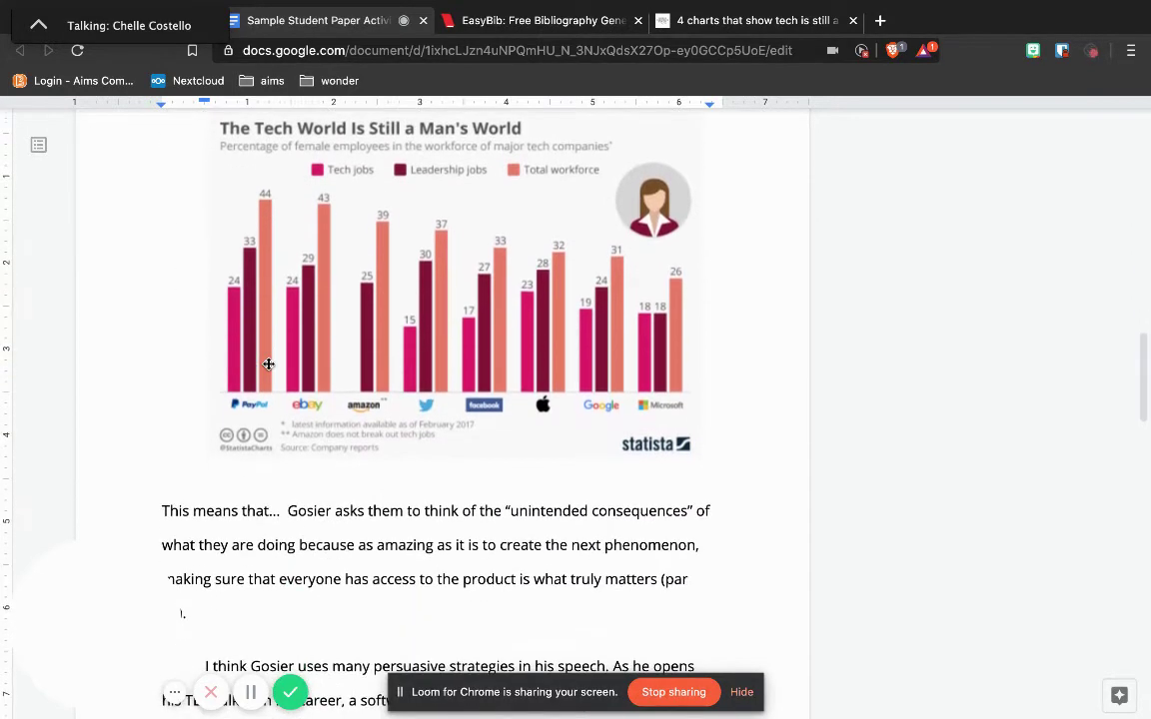
pyautogui.scroll(-2, 261, 517)
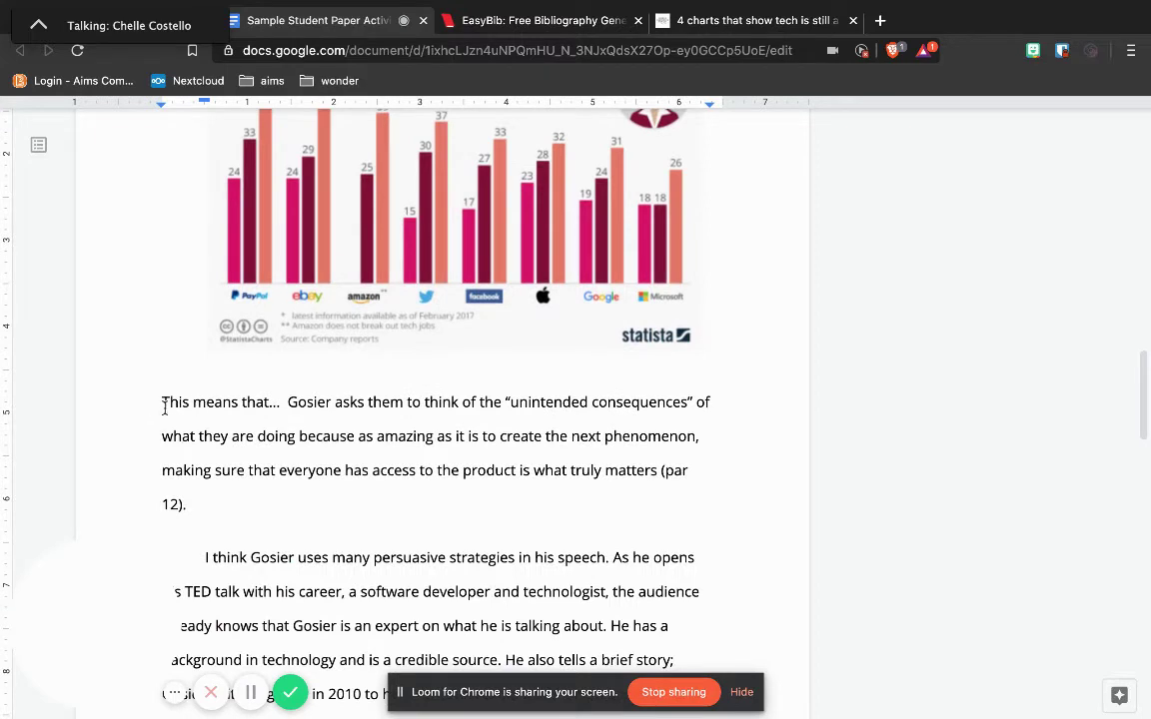
pyautogui.moveTo(163, 403); pyautogui.dragTo(311, 475)
pyautogui.click(305, 440)
pyautogui.scroll(3, 306, 445)
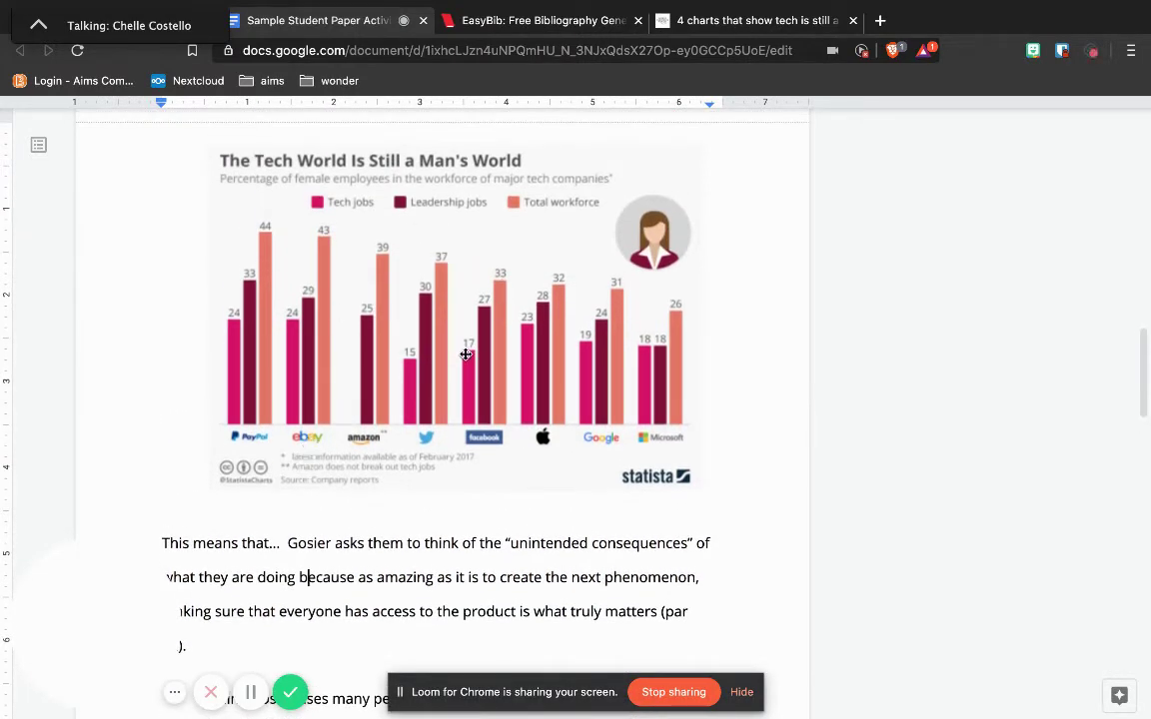
pyautogui.scroll(2, 465, 354)
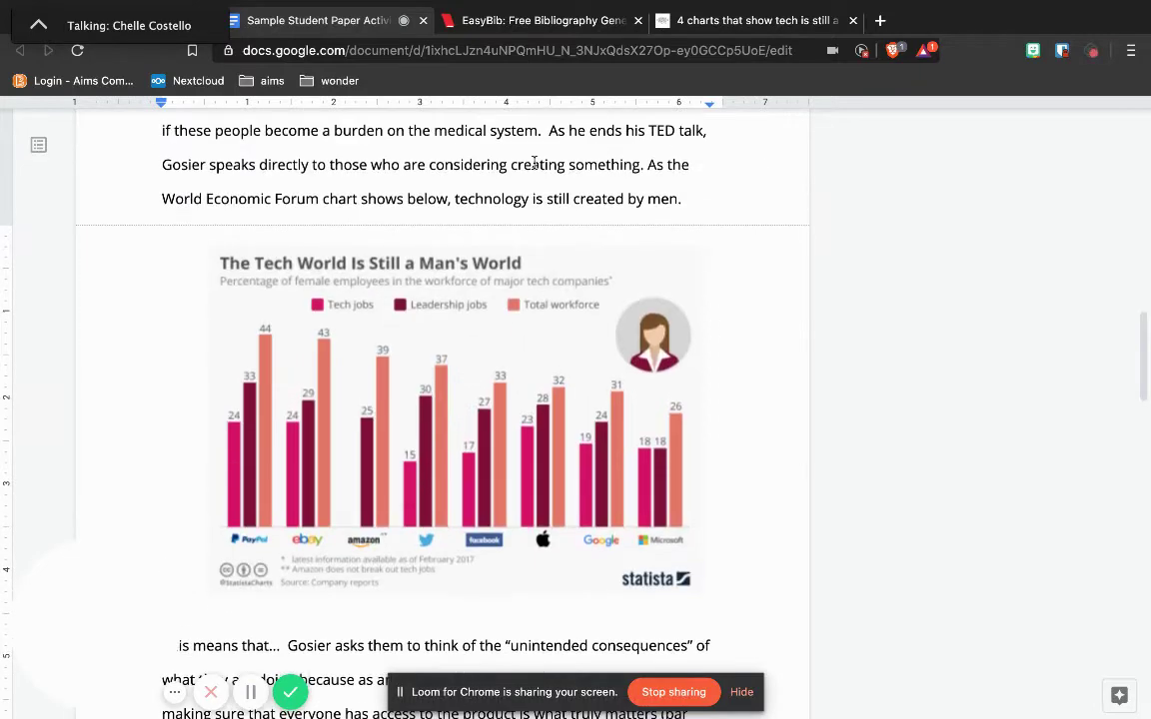
pyautogui.scroll(-3, 589, 197)
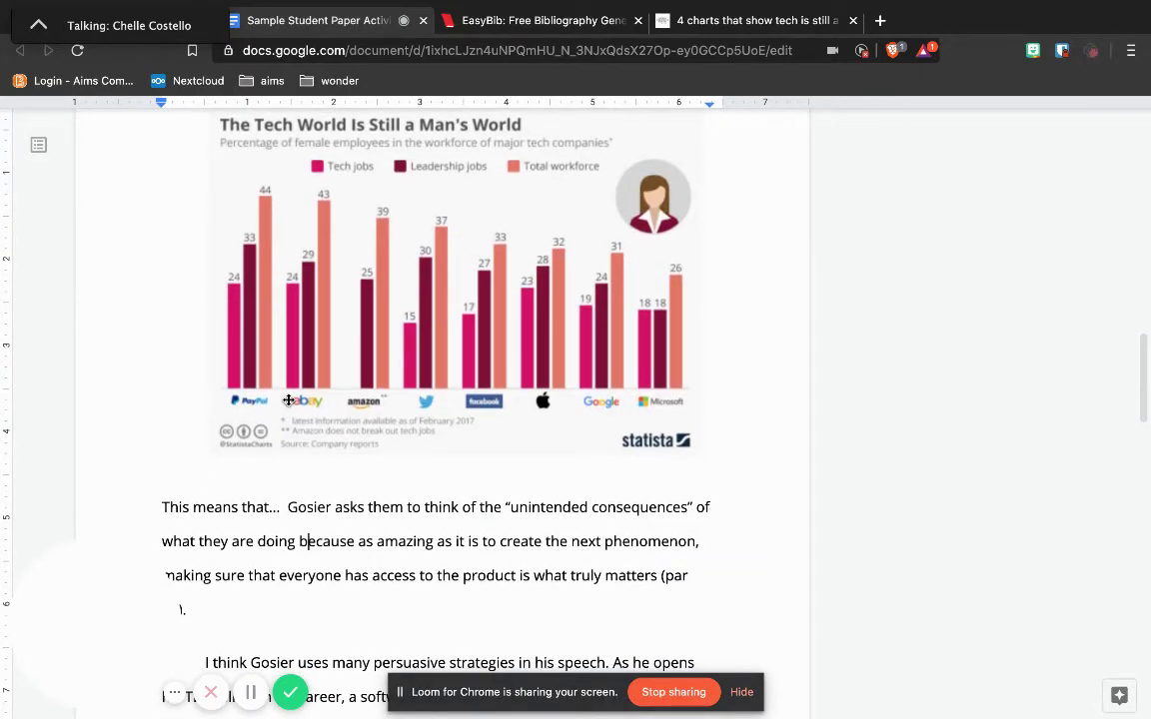
pyautogui.scroll(-20, 288, 401)
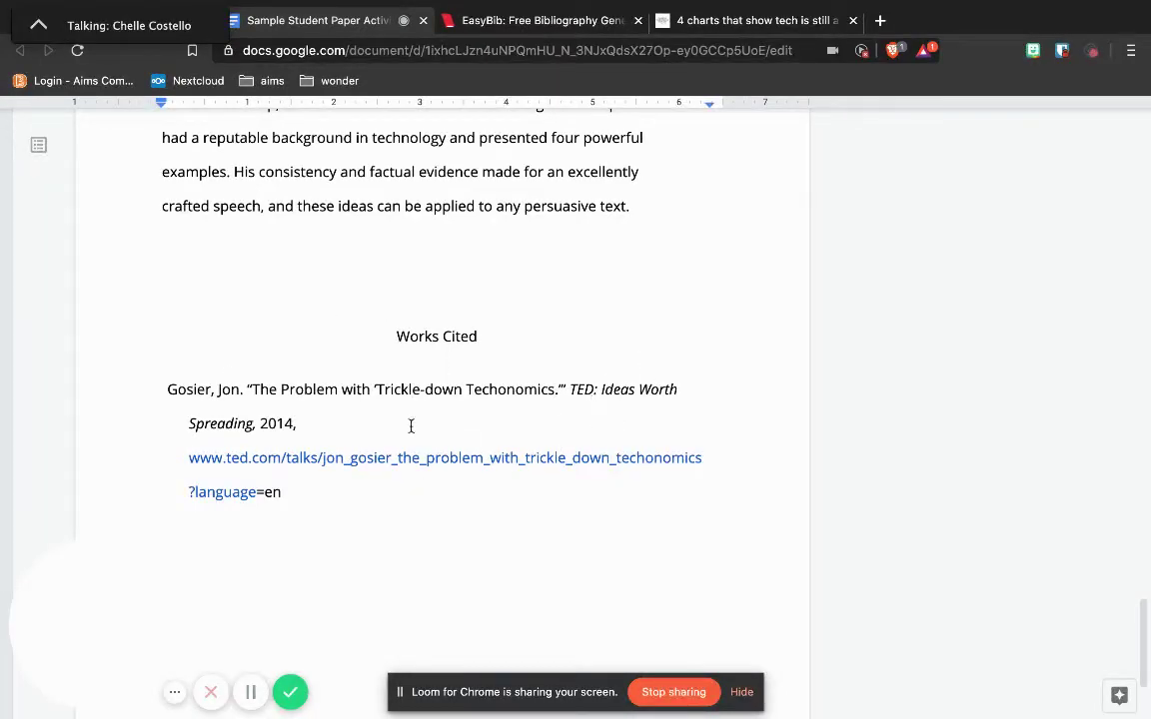
# Go back to the '4 charts that show tech is still a man's world' article and show its title
pyautogui.click(754, 20)
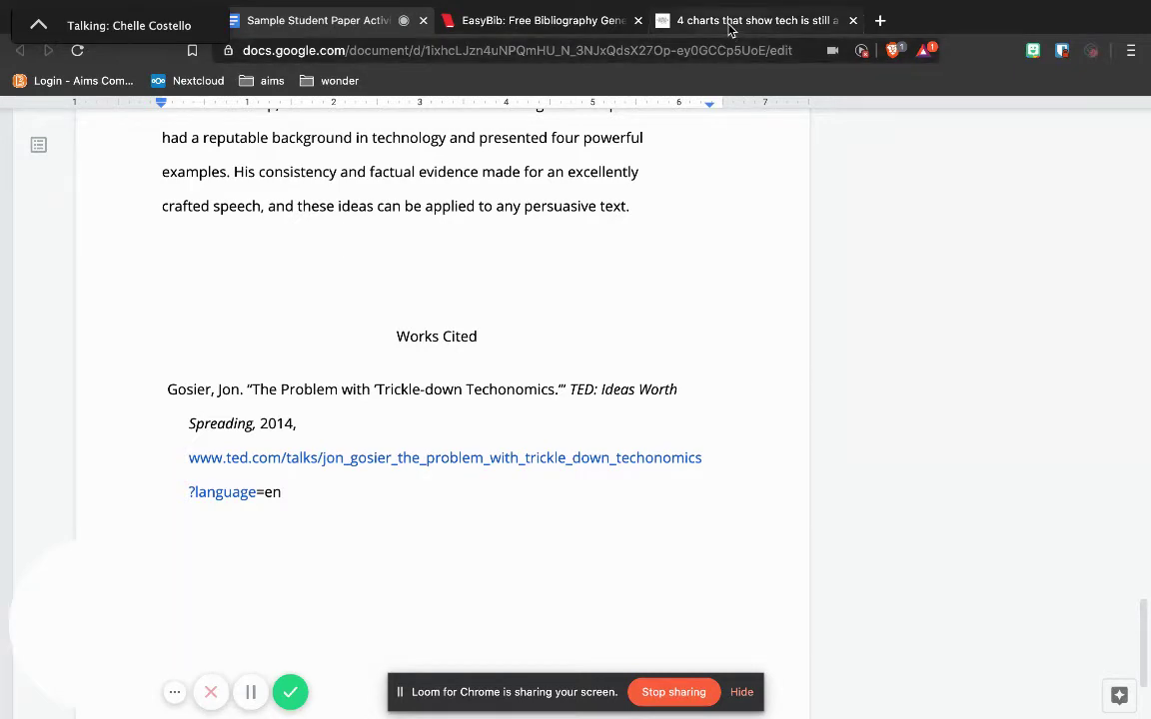
pyautogui.scroll(2, 511, 259)
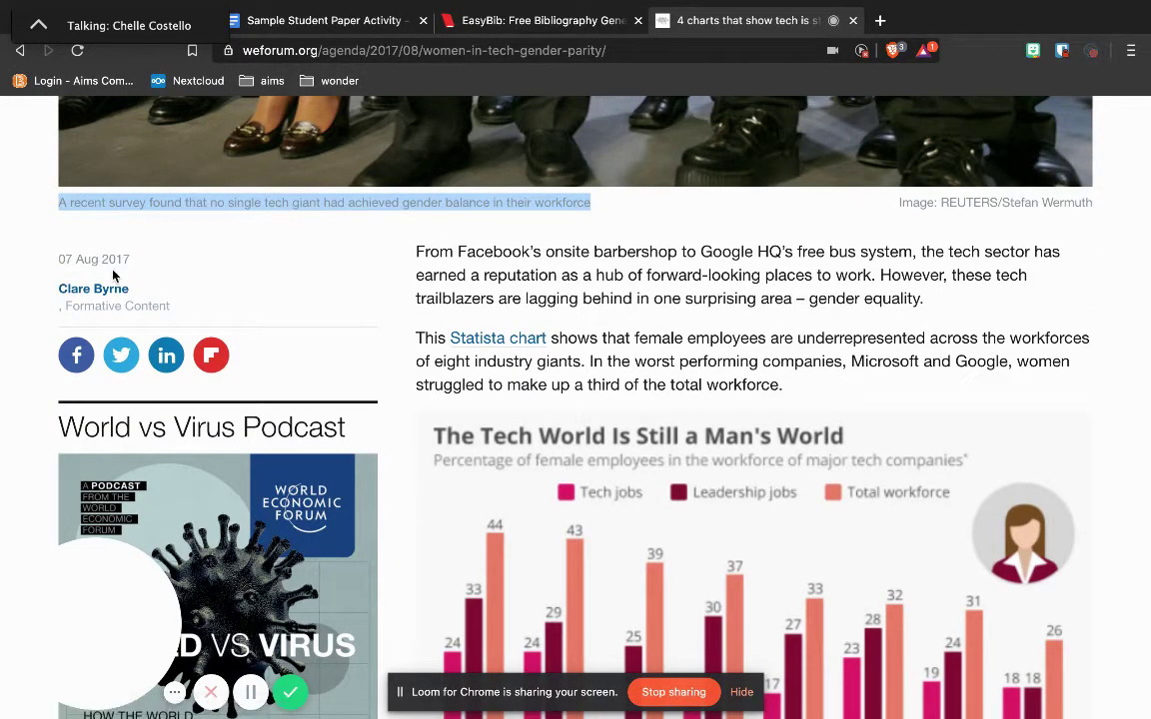
pyautogui.scroll(5, 97, 240)
pyautogui.scroll(1, 112, 273)
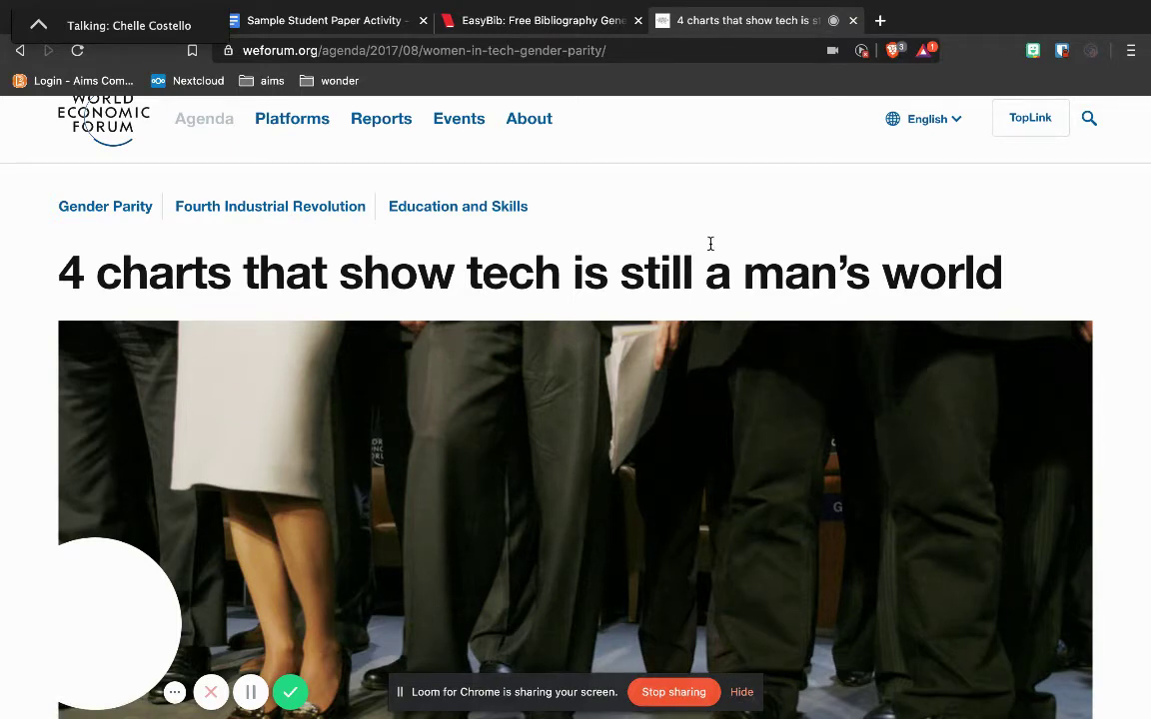
pyautogui.click(380, 19)
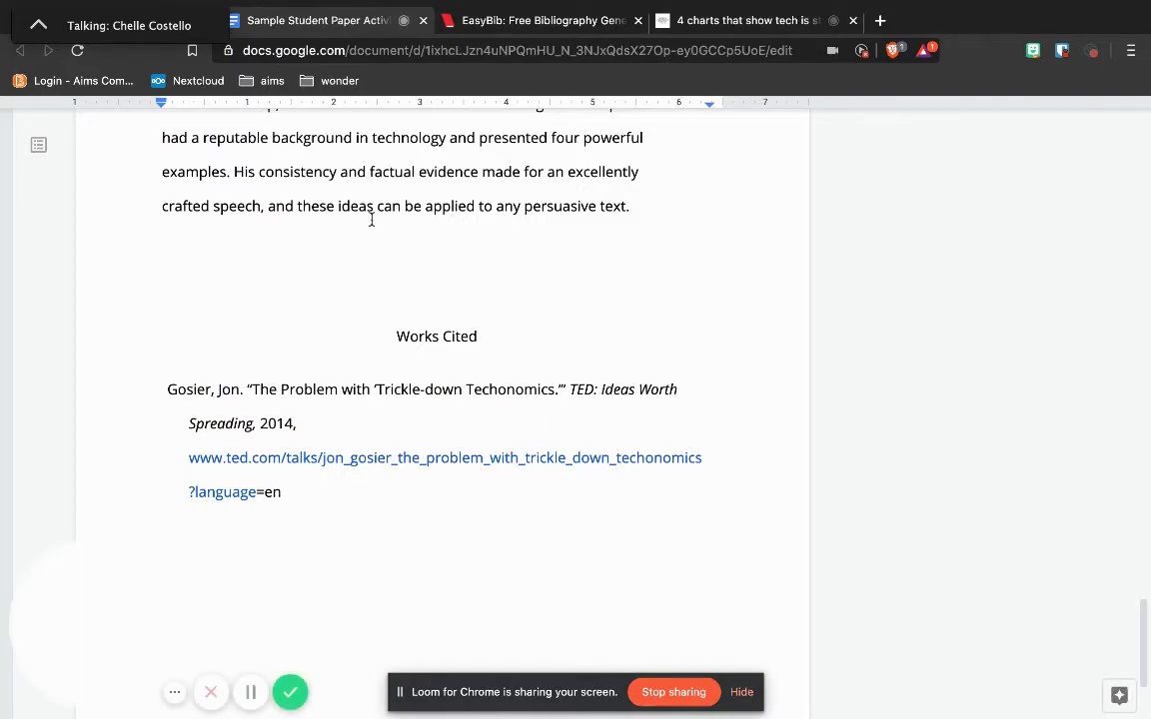
pyautogui.scroll(10, 371, 219)
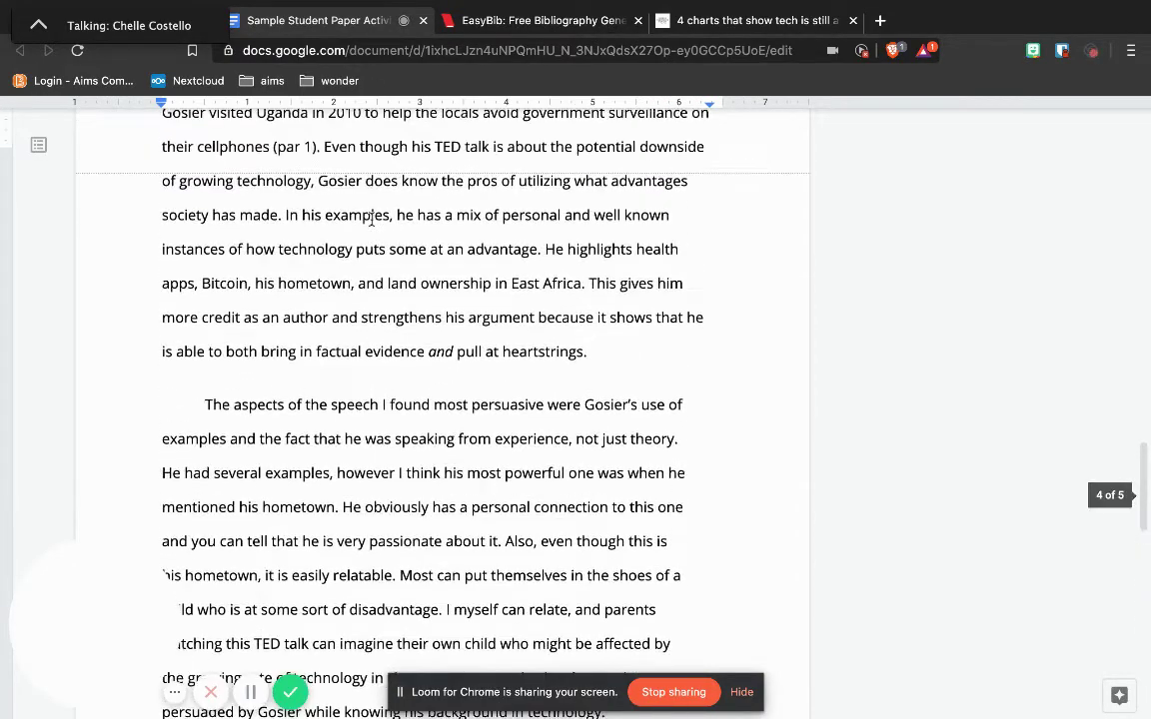
pyautogui.scroll(5, 371, 218)
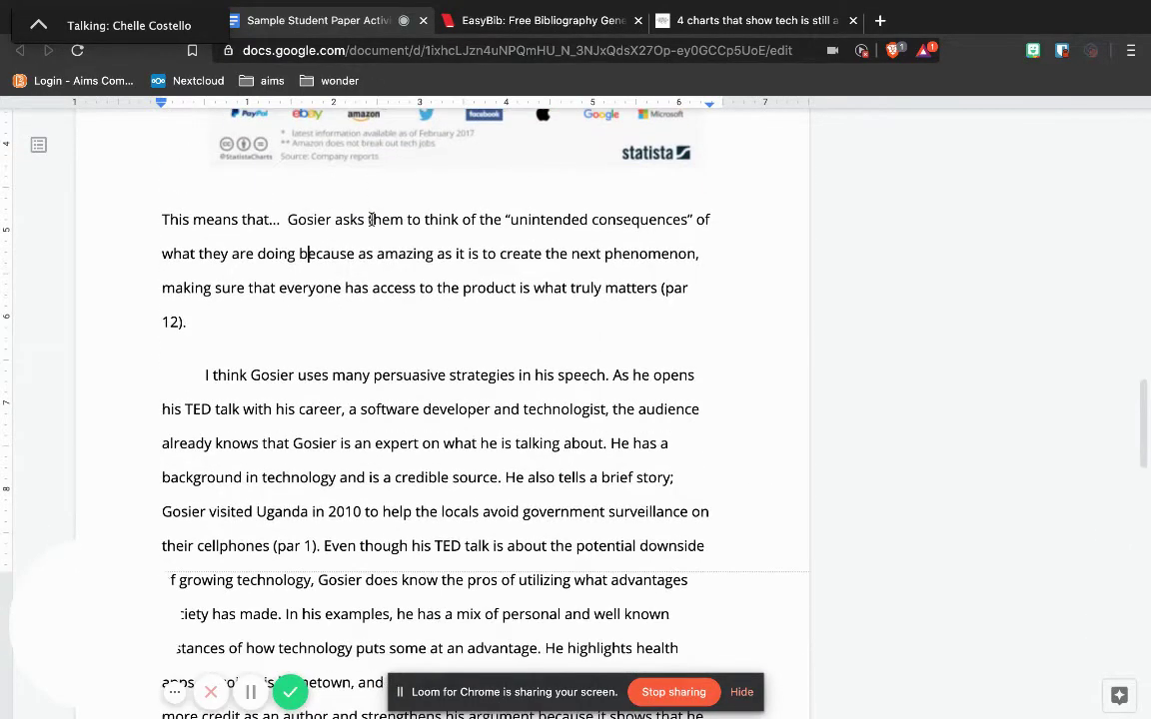
pyautogui.click(692, 22)
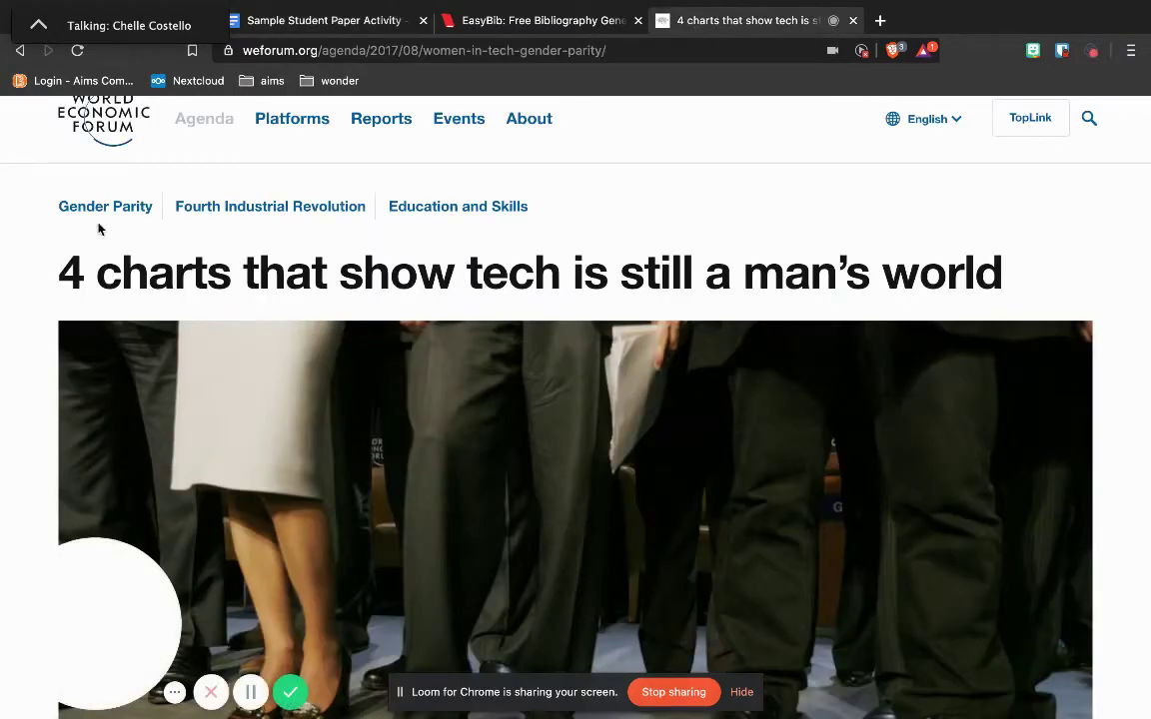
# Copy the article's headline photo of people's legs and shoes
pyautogui.scroll(-3, 61, 275)
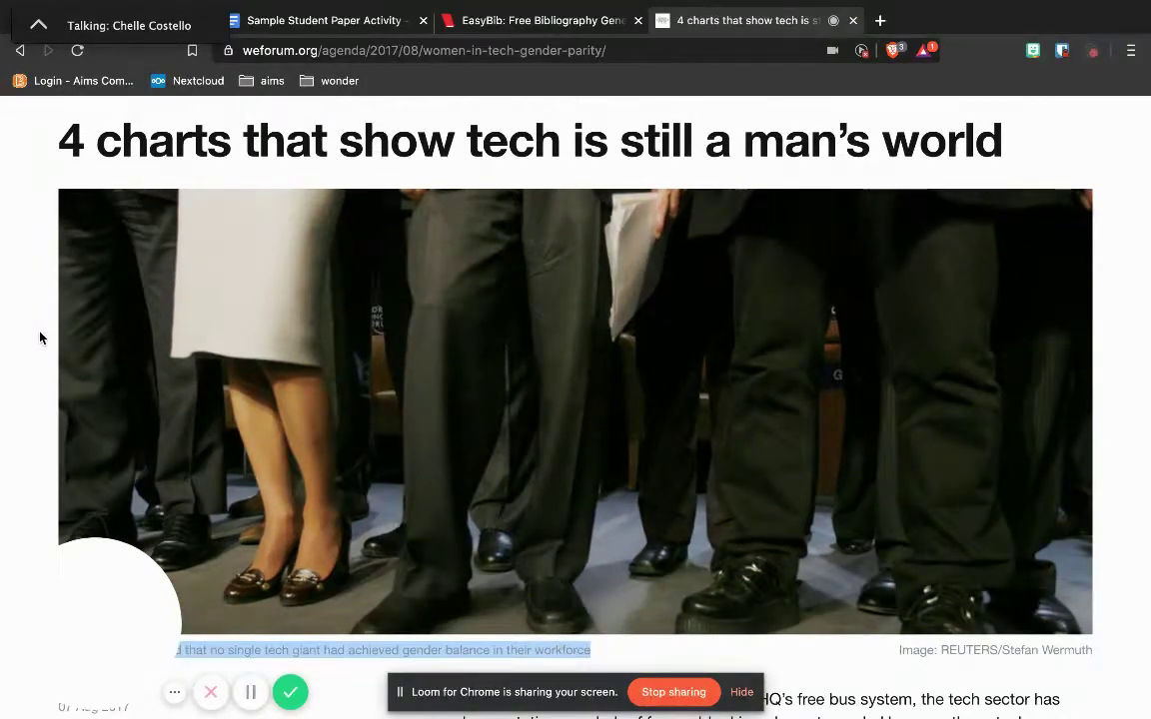
pyautogui.scroll(-2, 38, 335)
pyautogui.rightClick(466, 355)
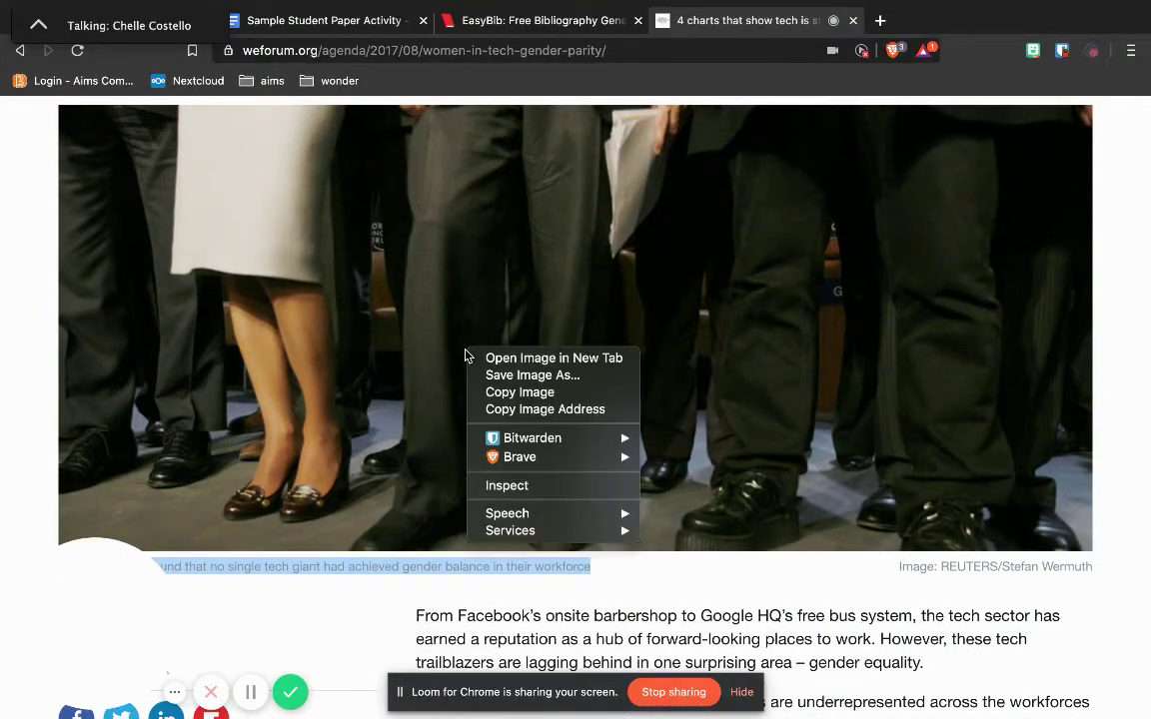
pyautogui.click(489, 392)
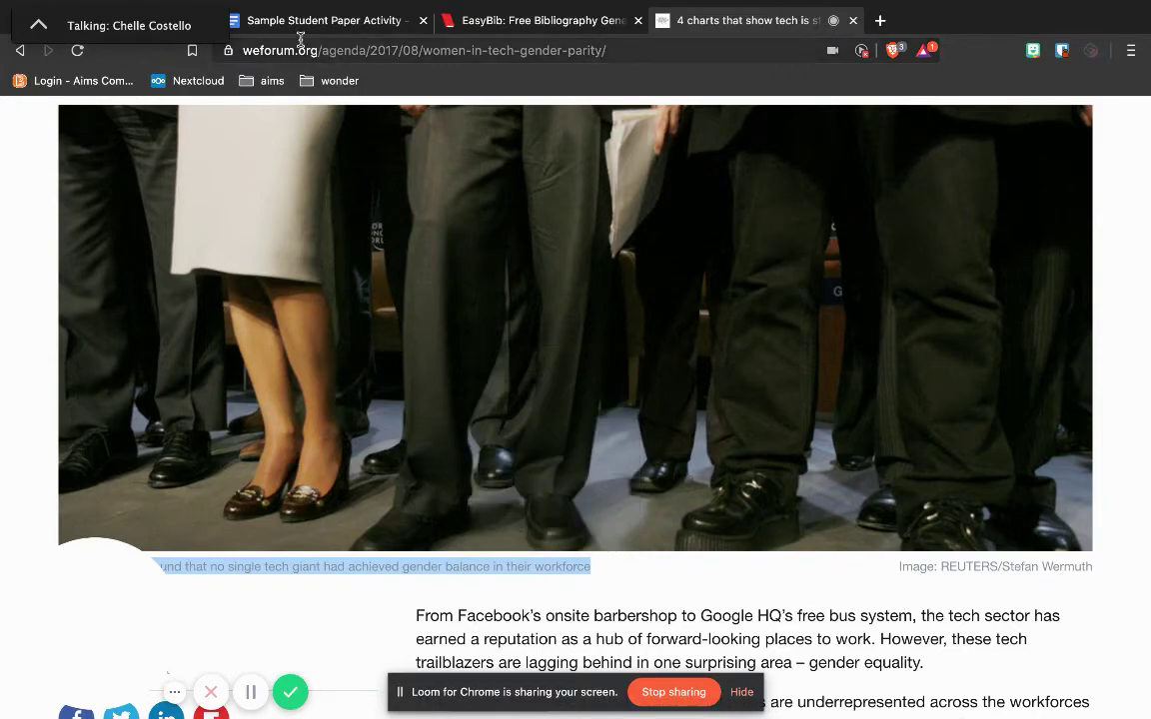
# Paste the photo on a new line after the conclusion's closing words 'persuasive text.'
pyautogui.click(298, 26)
pyautogui.scroll(-7, 309, 430)
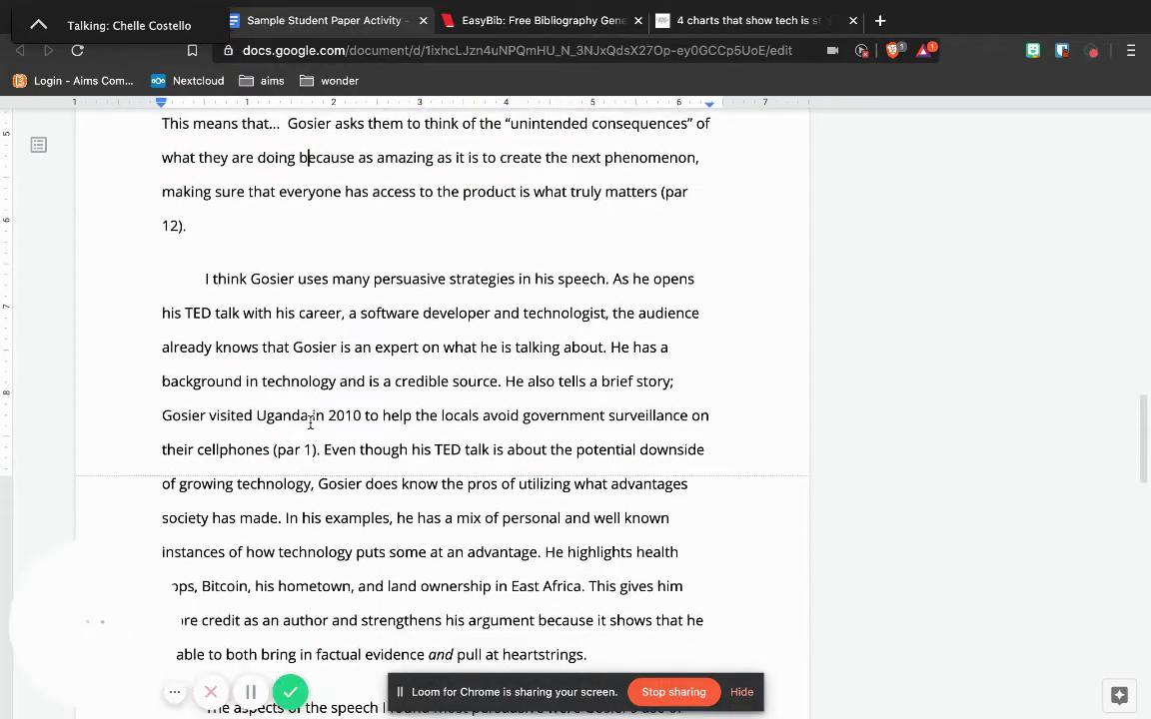
pyautogui.scroll(-5, 310, 421)
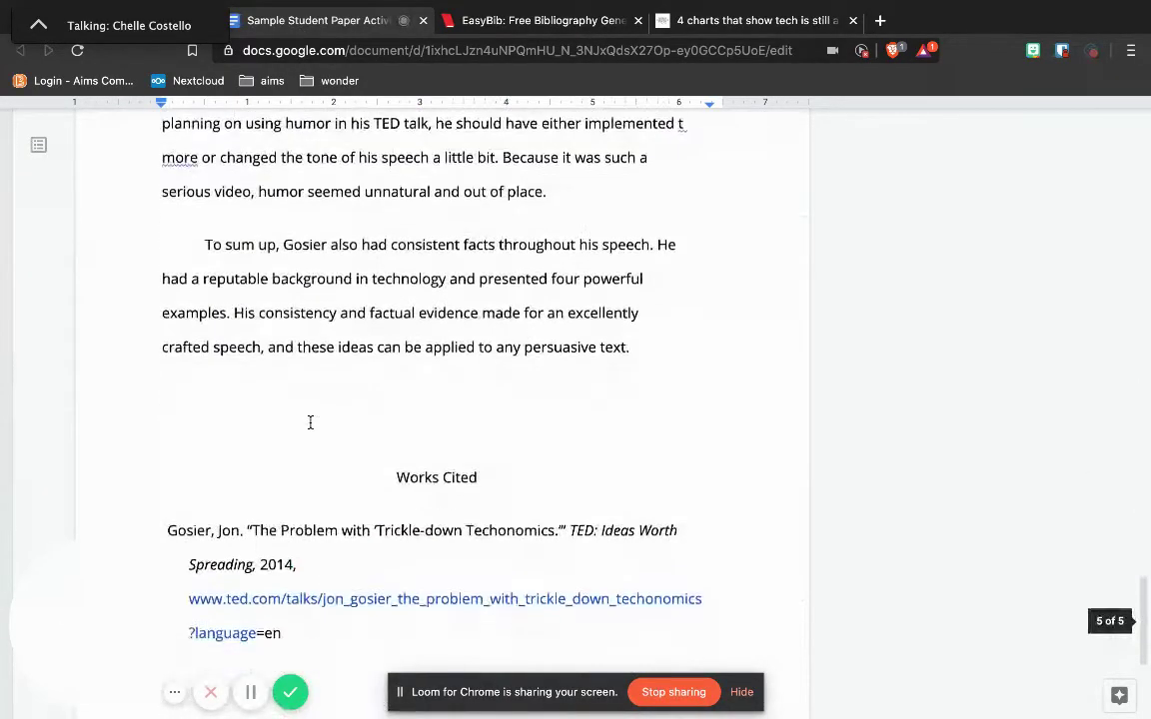
pyautogui.click(667, 317)
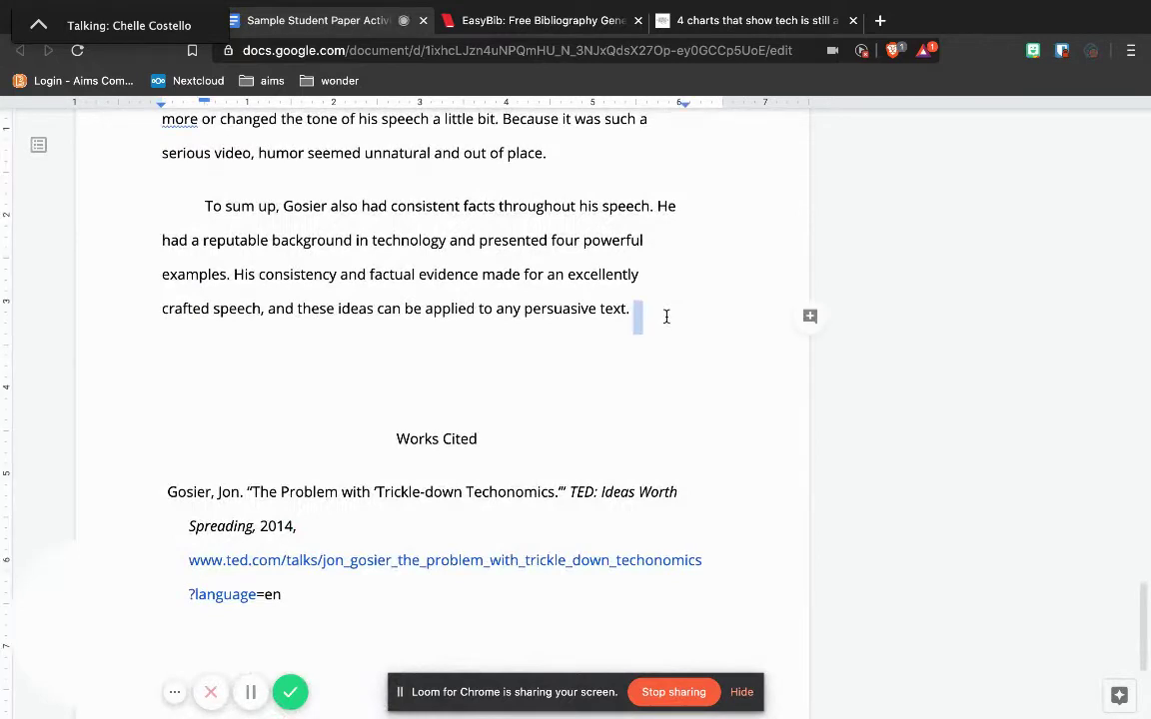
pyautogui.press('Return')
pyautogui.hotkey('ctrl', 'v')
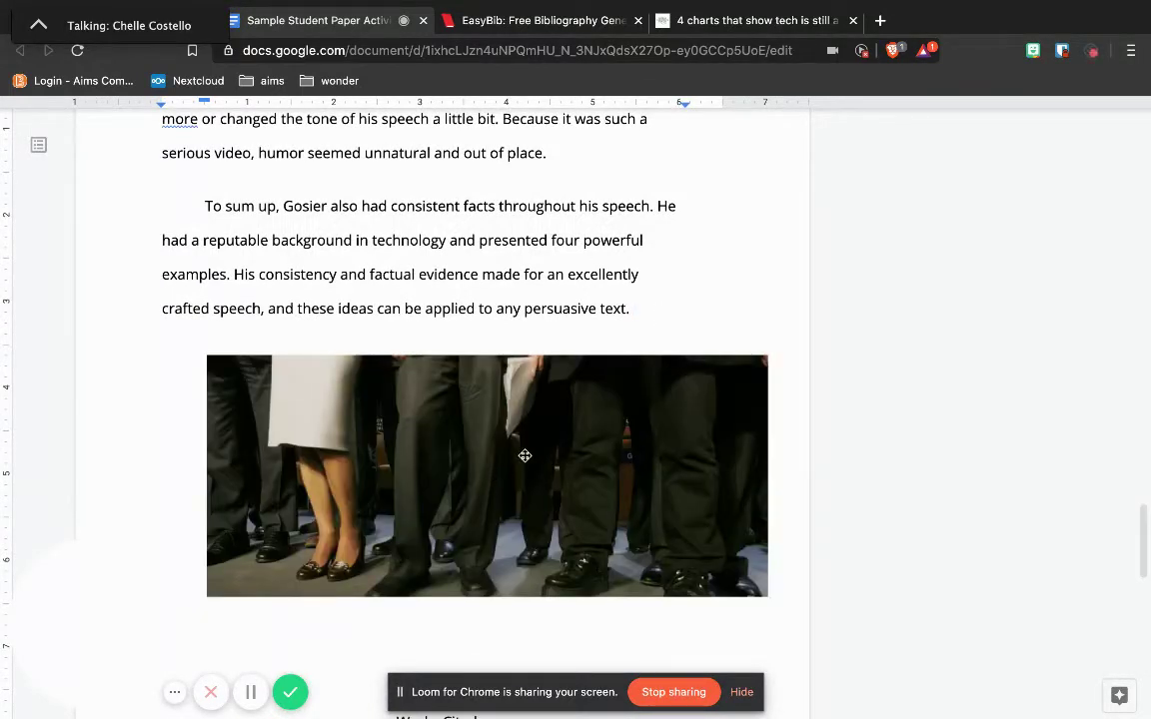
# Set the photo's wrapping to Break text and adjust its horizontal position
pyautogui.click(249, 429)
pyautogui.scroll(-2, 248, 429)
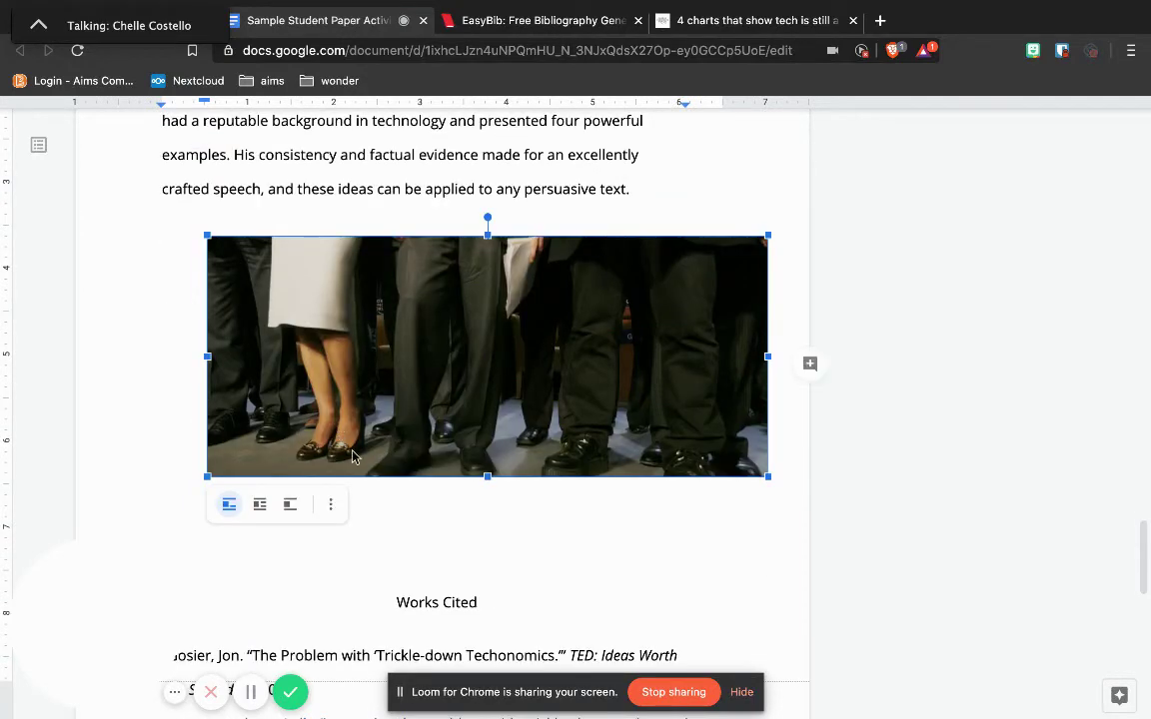
pyautogui.click(258, 507)
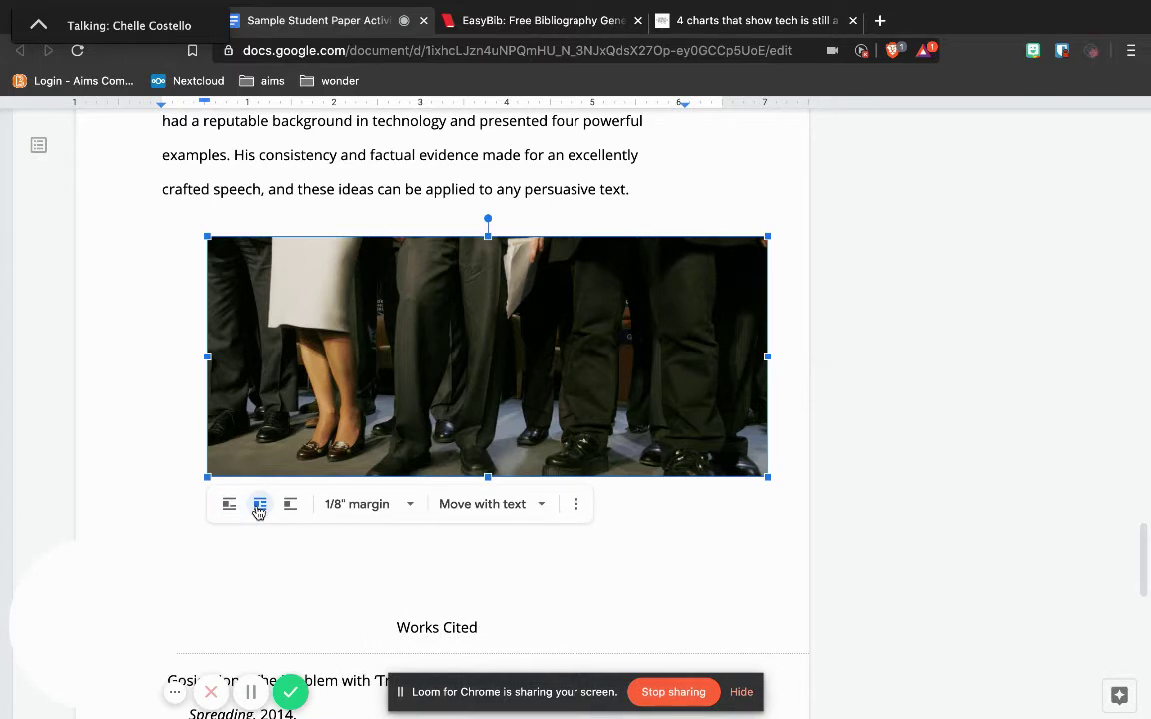
pyautogui.click(290, 509)
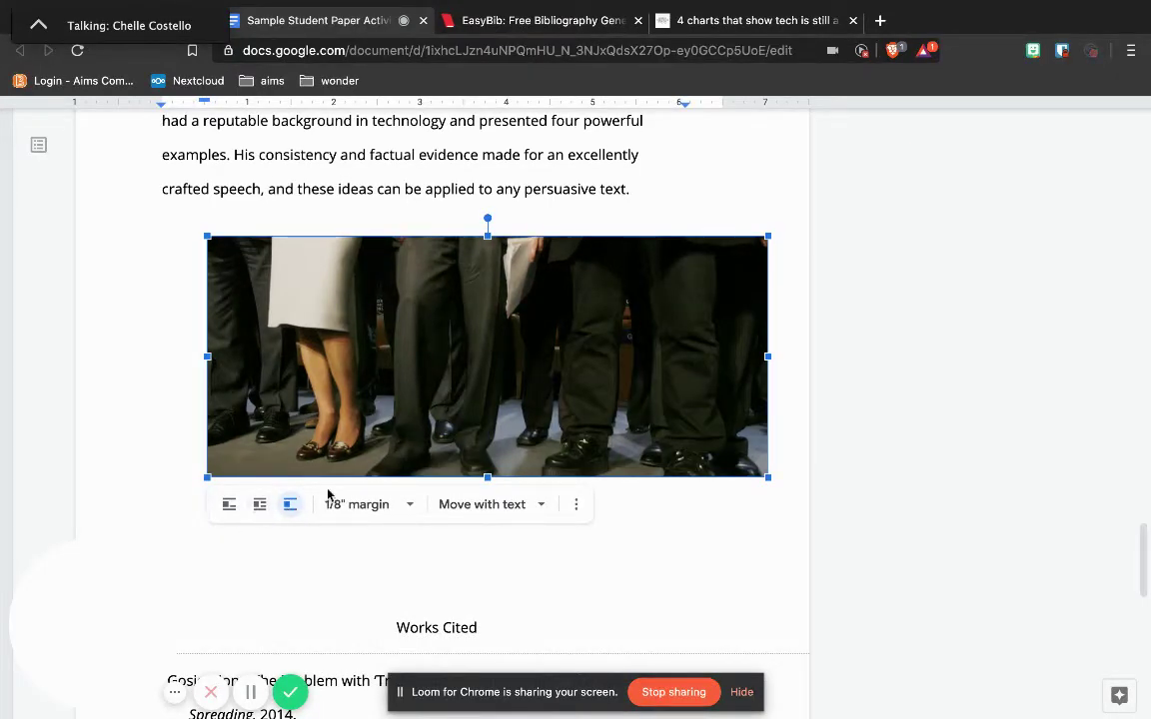
pyautogui.moveTo(276, 358); pyautogui.dragTo(210, 346)
pyautogui.moveTo(493, 338); pyautogui.dragTo(522, 336)
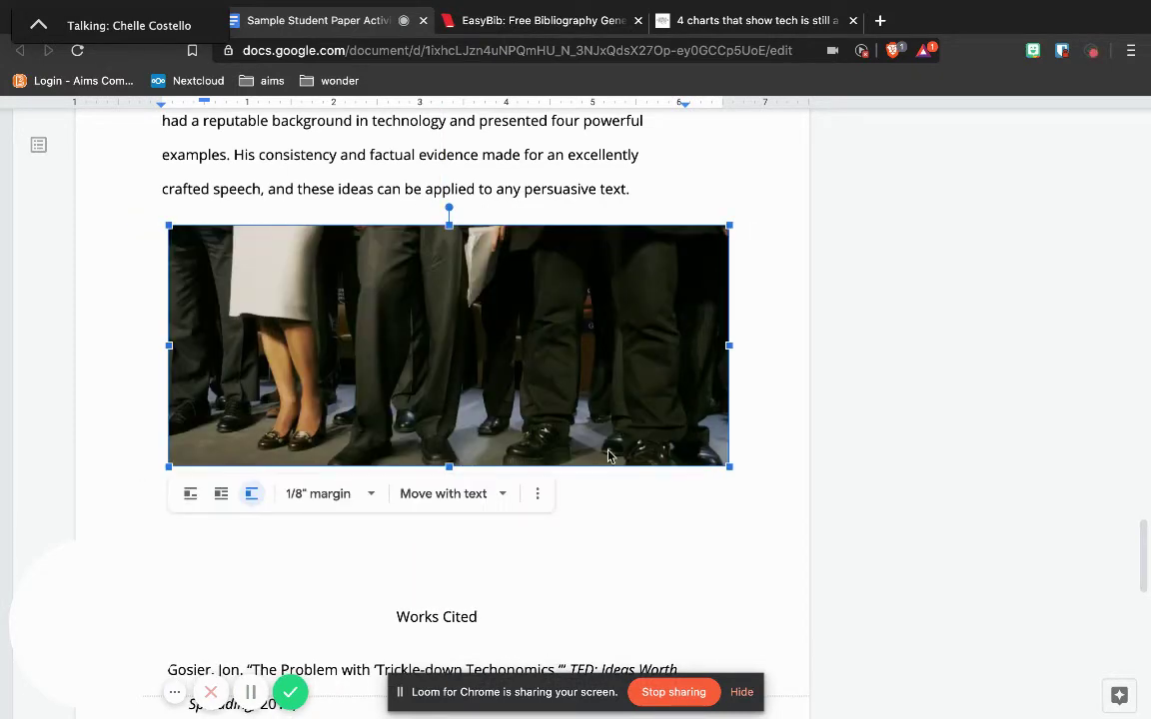
pyautogui.click(620, 516)
pyautogui.scroll(1, 620, 516)
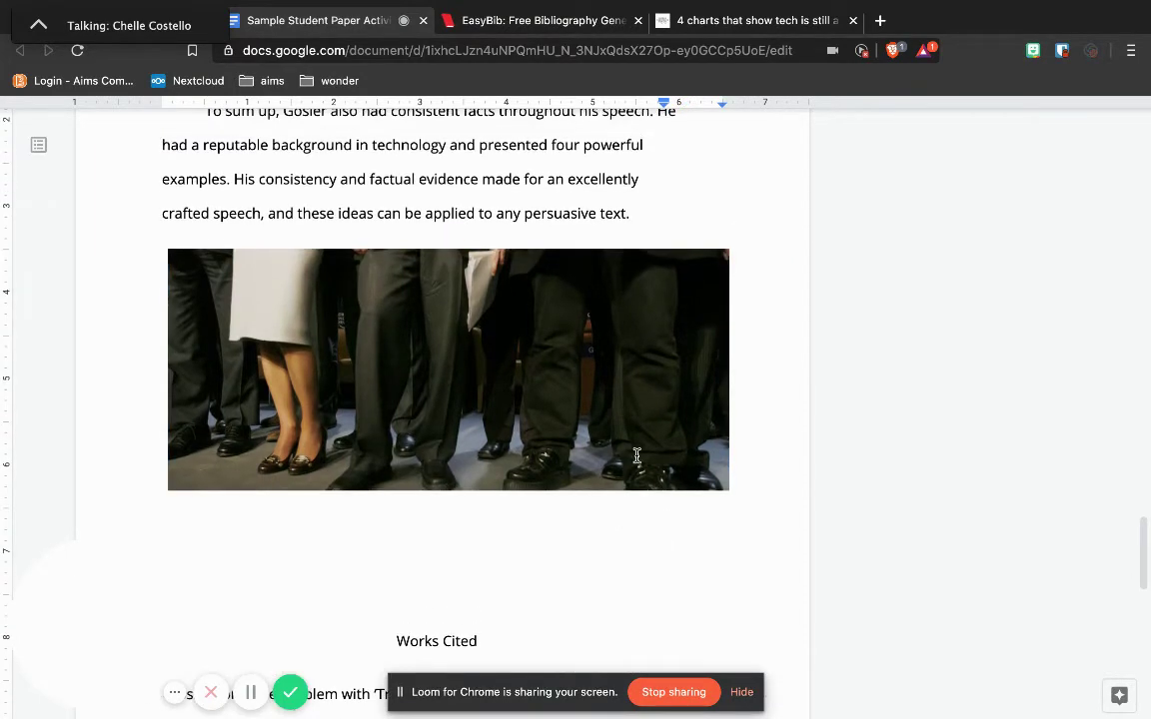
pyautogui.click(576, 22)
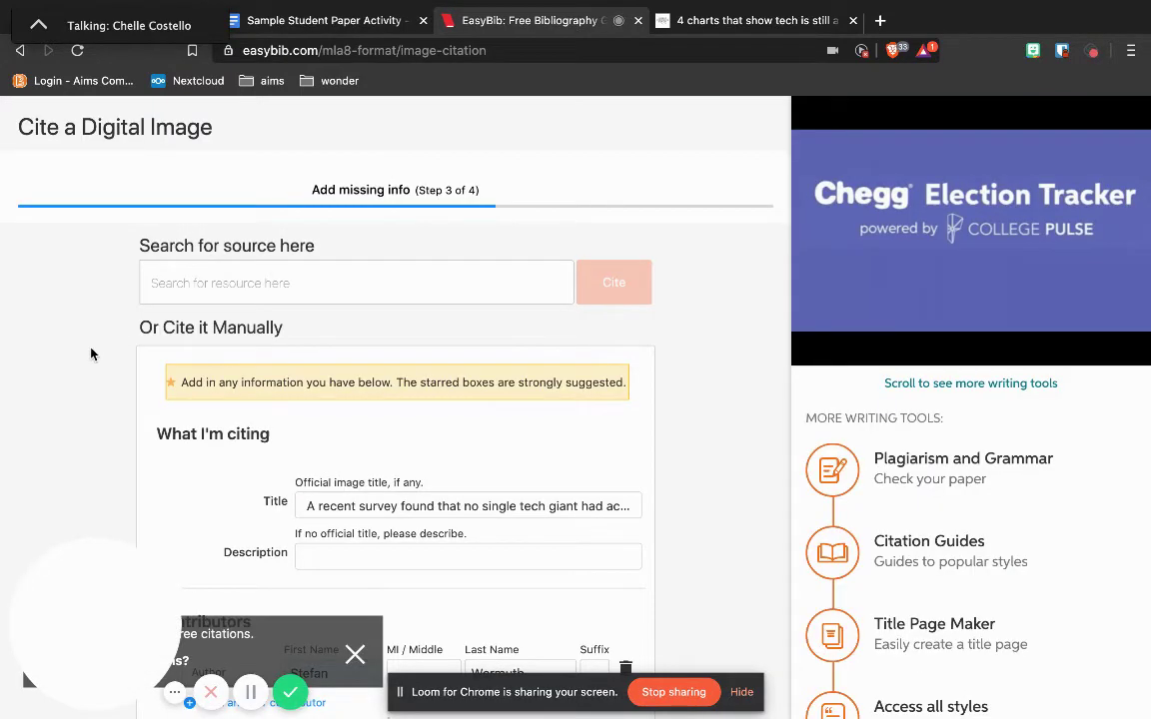
pyautogui.scroll(2, 90, 353)
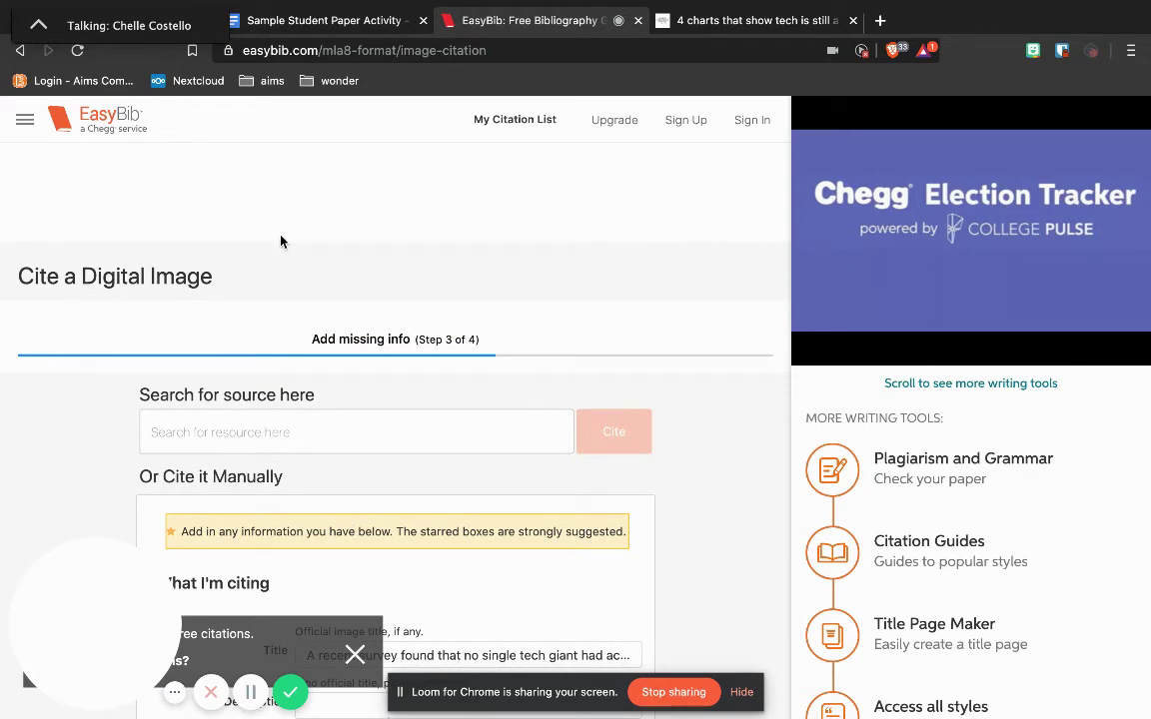
pyautogui.scroll(-3, 89, 411)
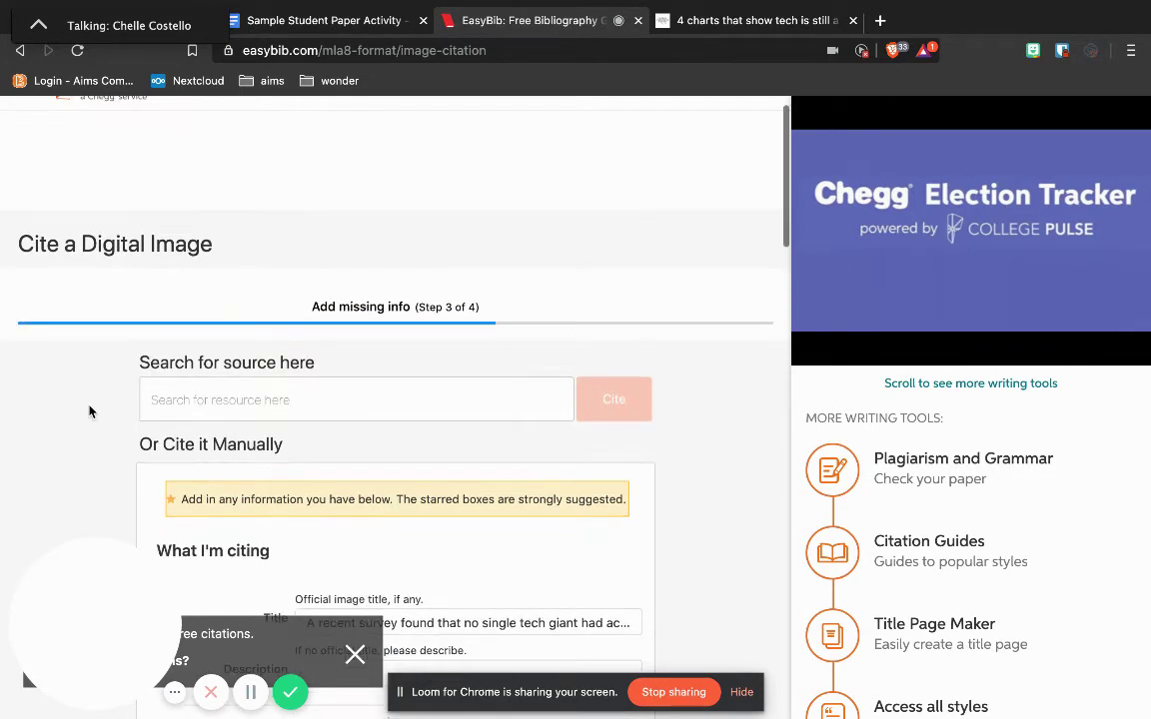
pyautogui.scroll(-1, 89, 411)
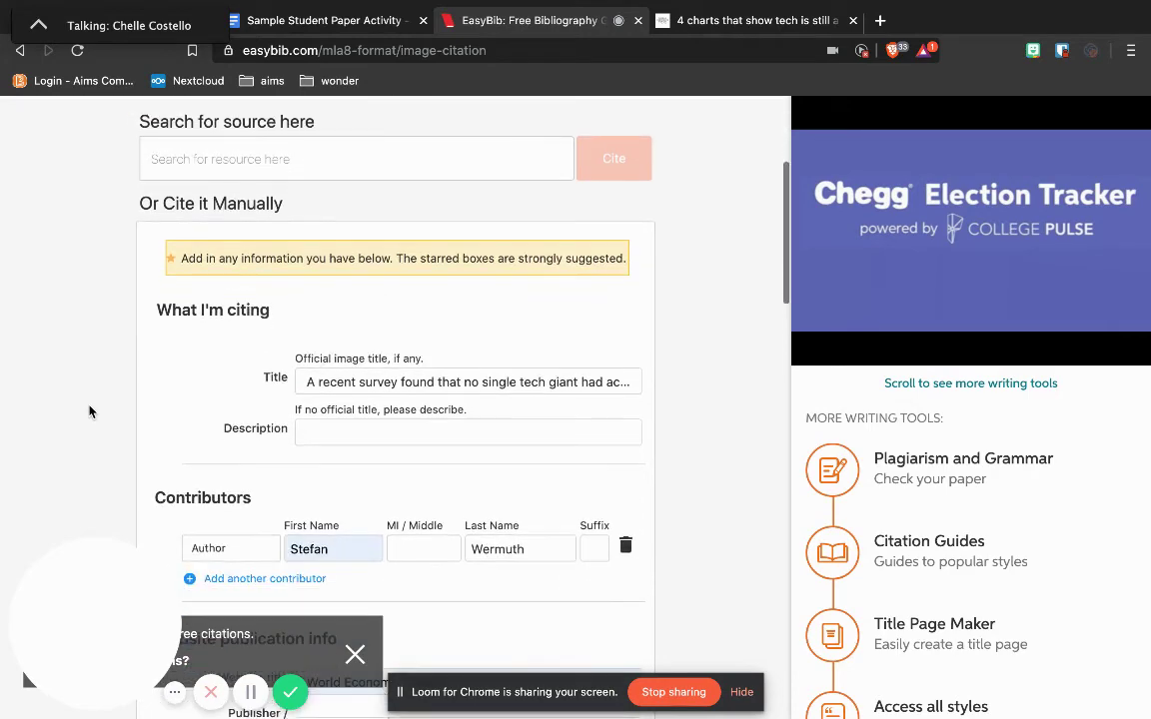
pyautogui.scroll(-2, 89, 410)
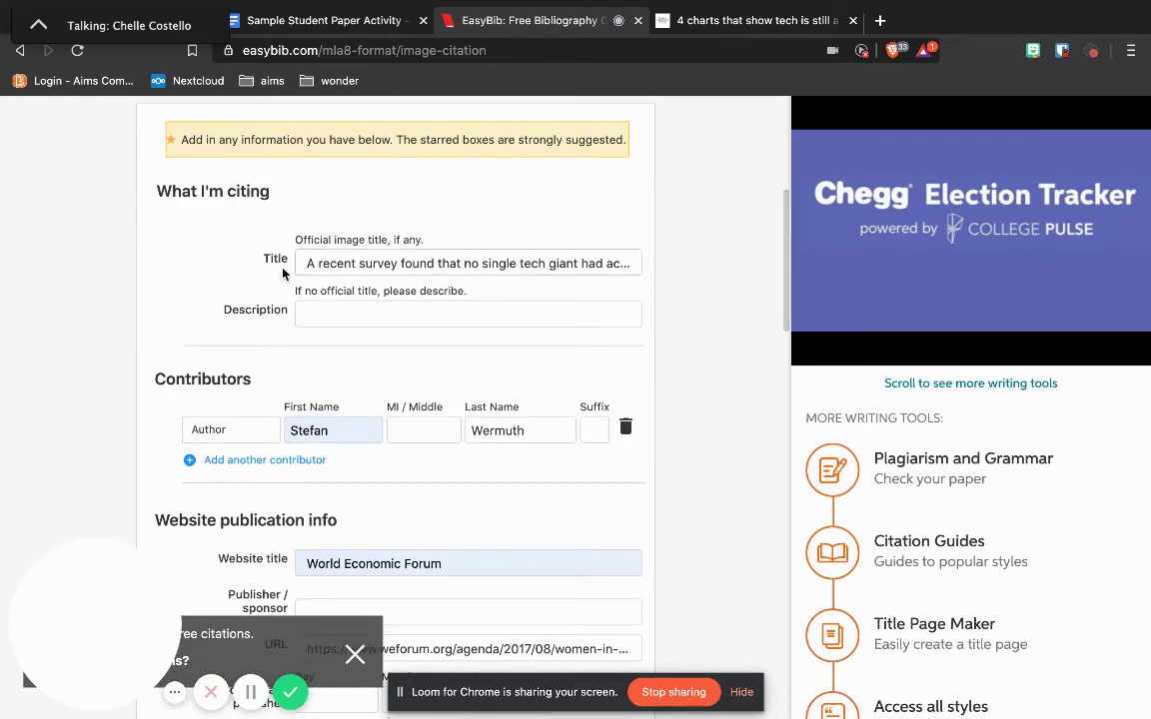
pyautogui.click(748, 20)
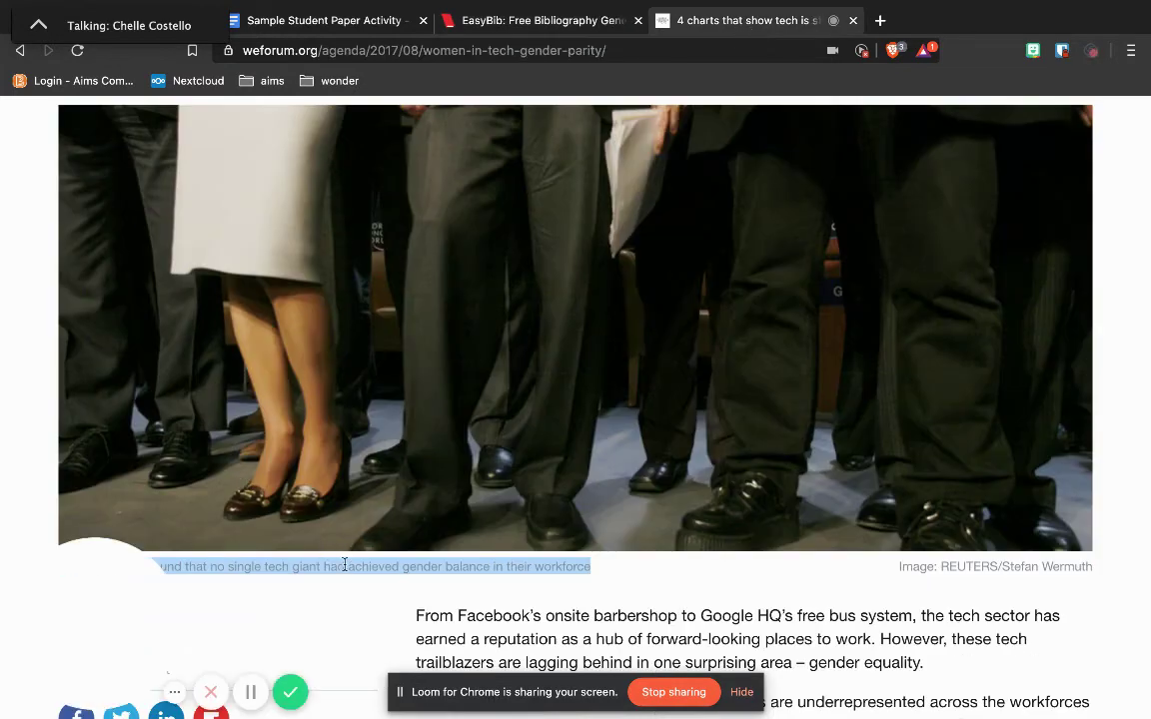
pyautogui.scroll(-1, 371, 557)
pyautogui.scroll(-2, 372, 558)
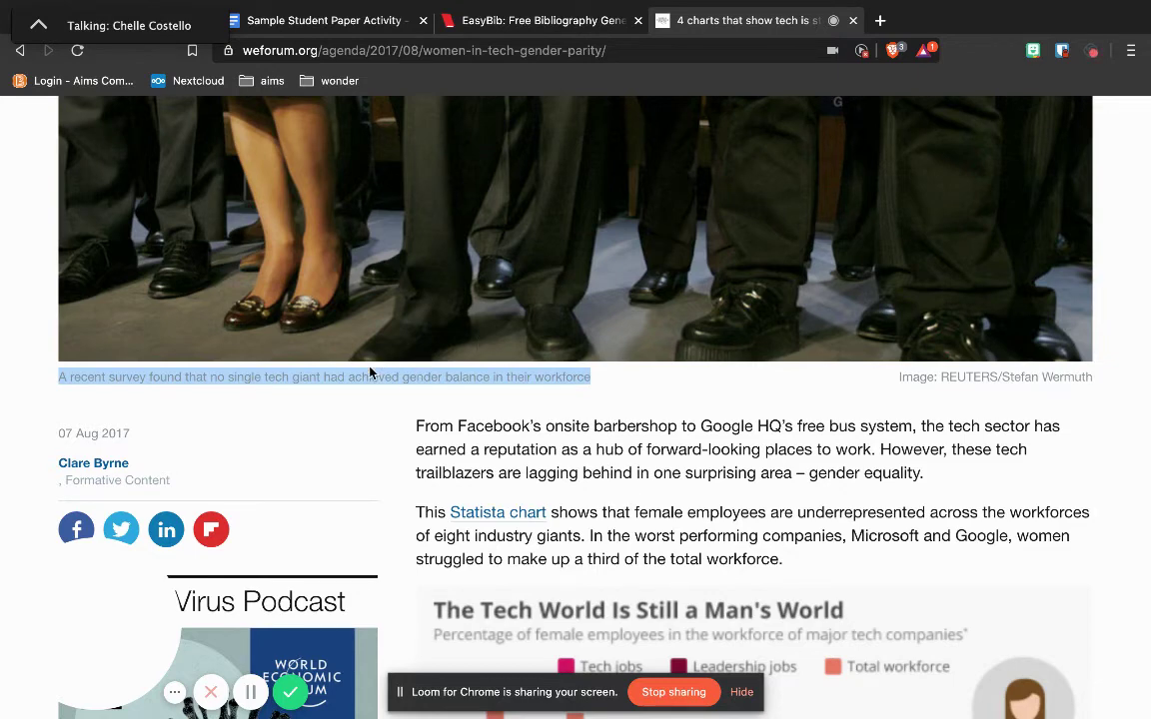
pyautogui.click(489, 18)
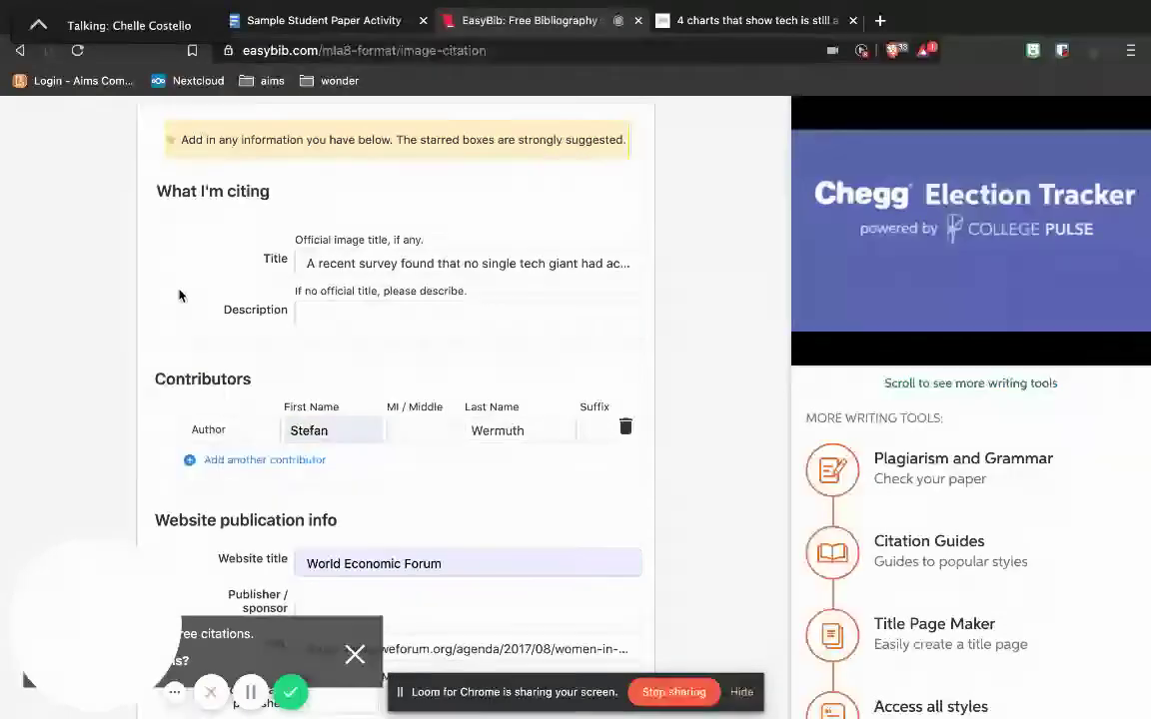
# Enter publication day 07 and month August, then complete the MLA8 image citation
pyautogui.scroll(-2, 179, 295)
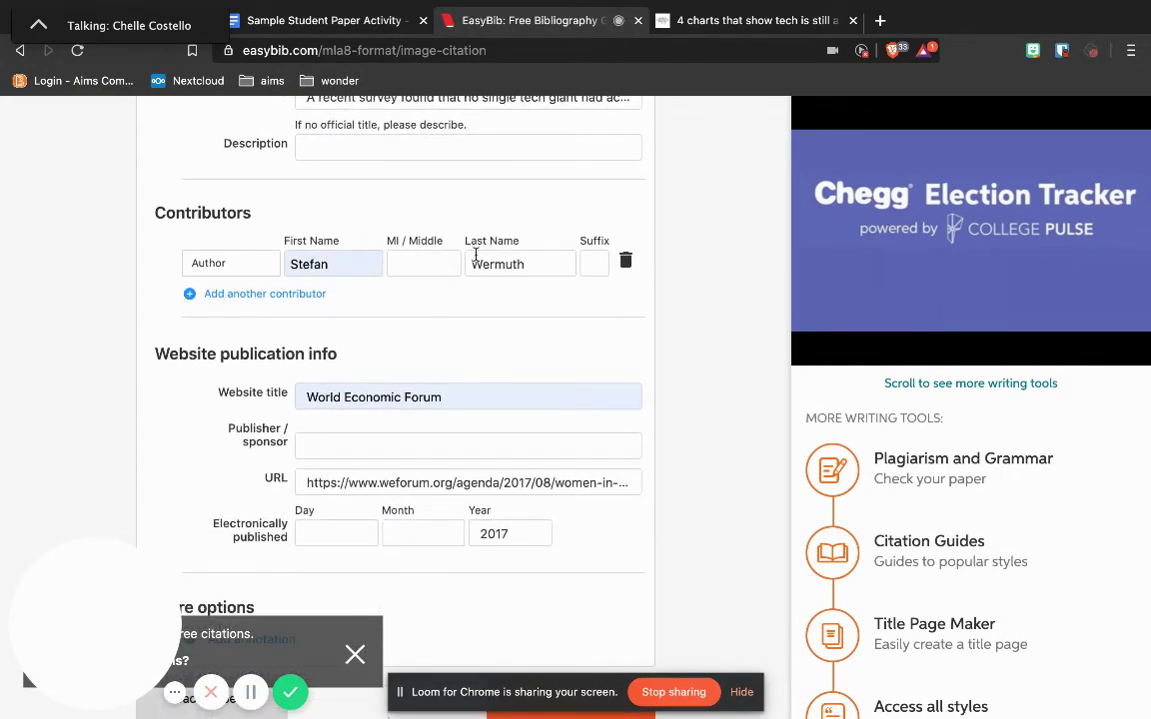
pyautogui.scroll(-2, 476, 338)
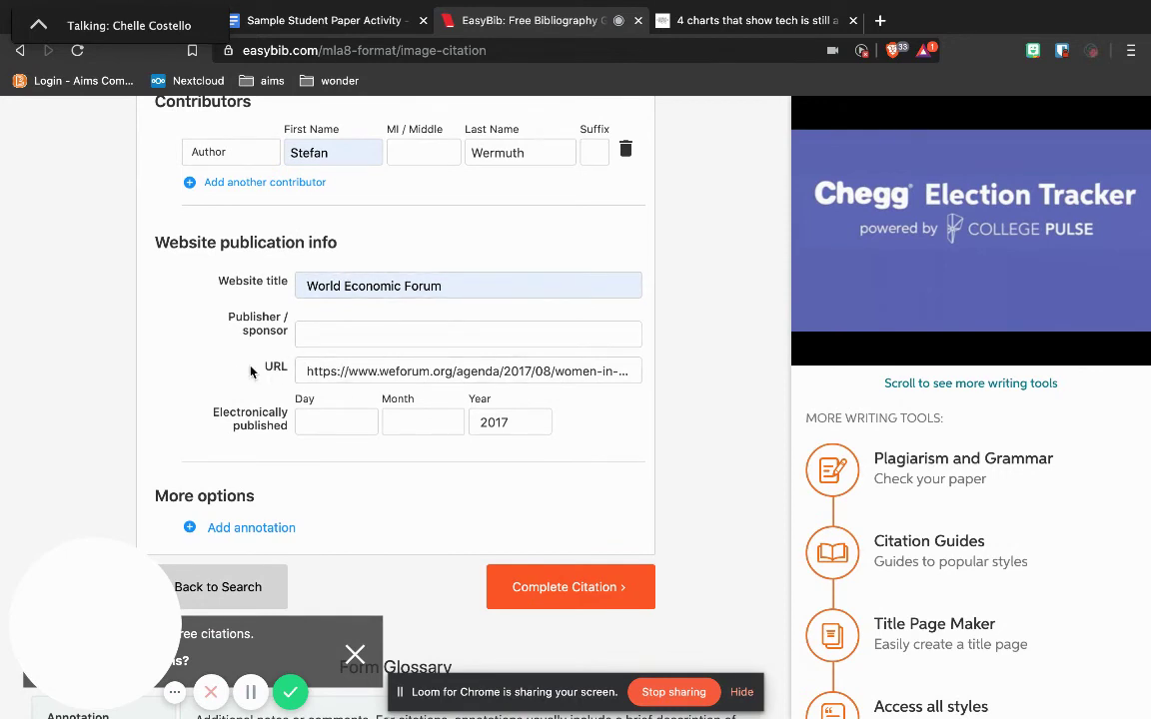
pyautogui.scroll(-2, 251, 371)
pyautogui.click(346, 294)
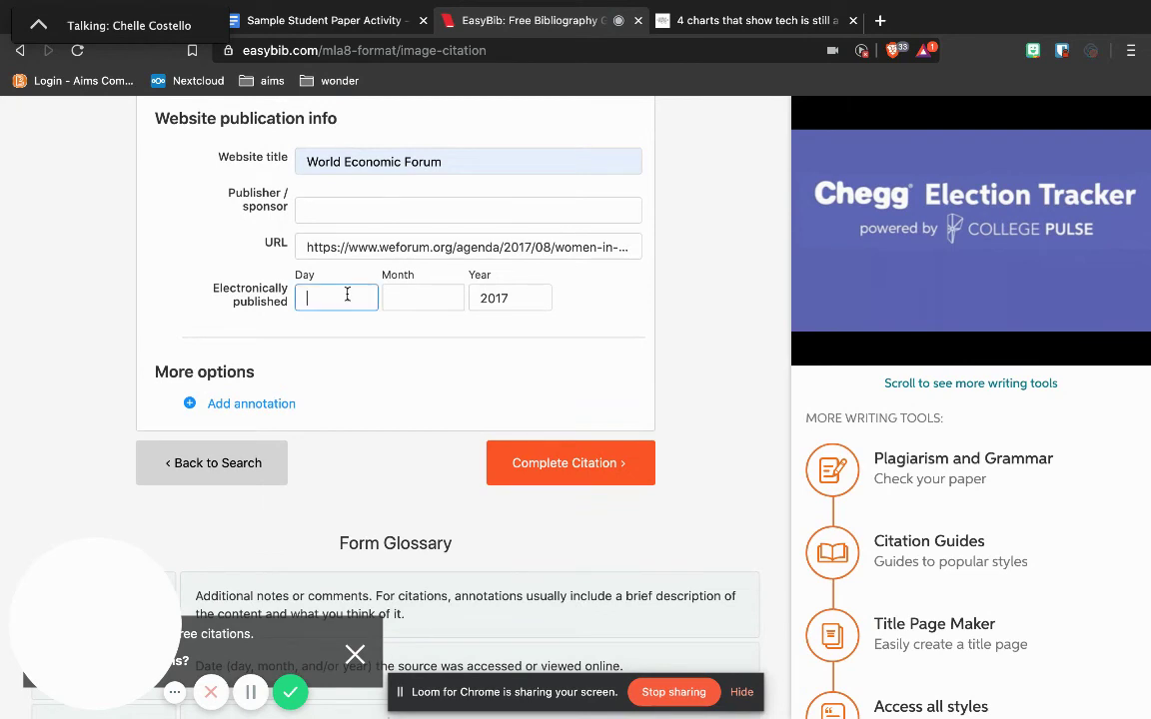
pyautogui.click(427, 297)
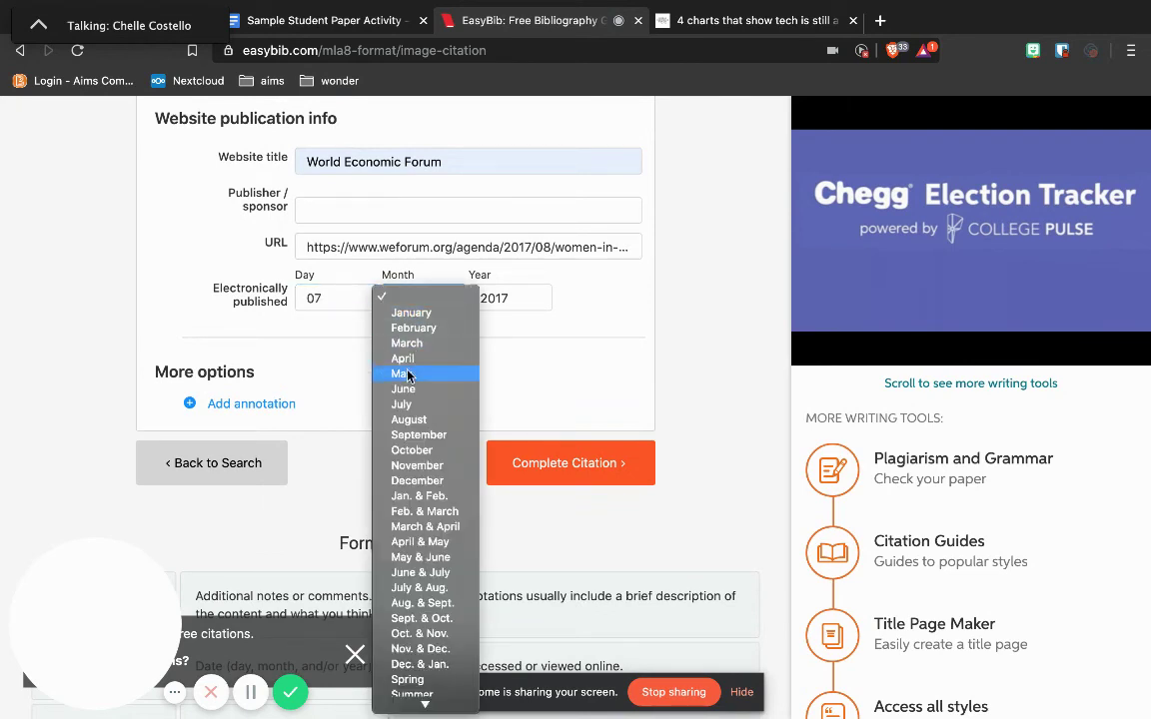
pyautogui.click(405, 425)
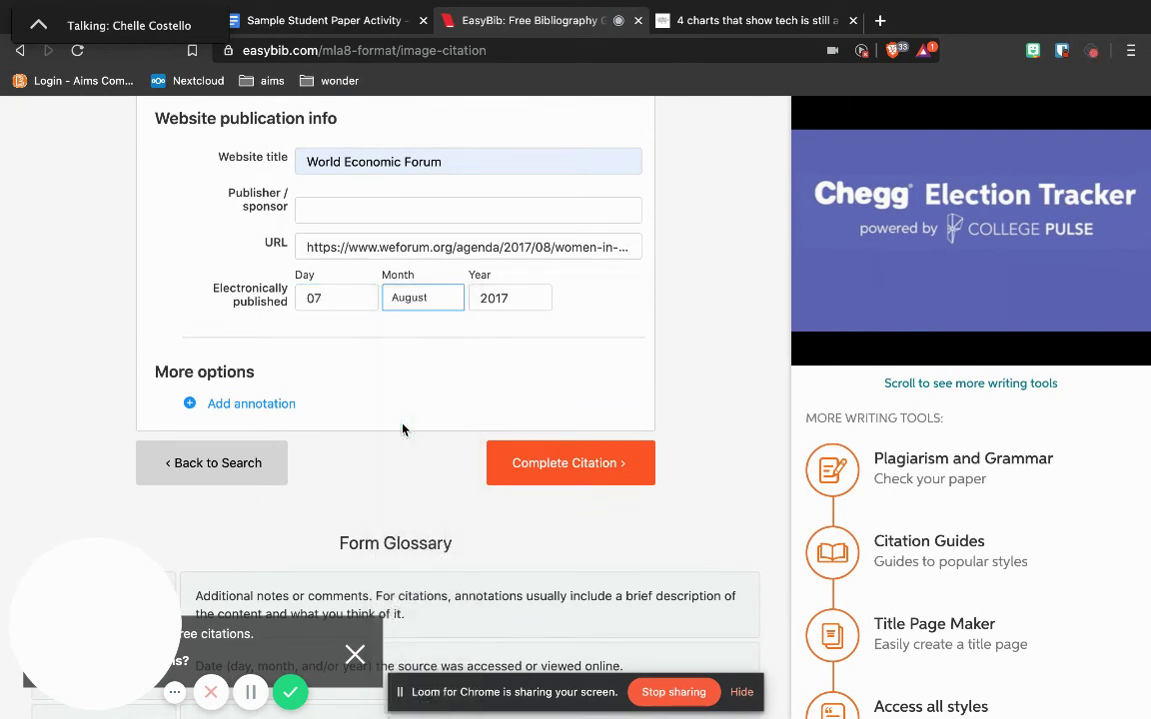
pyautogui.click(531, 462)
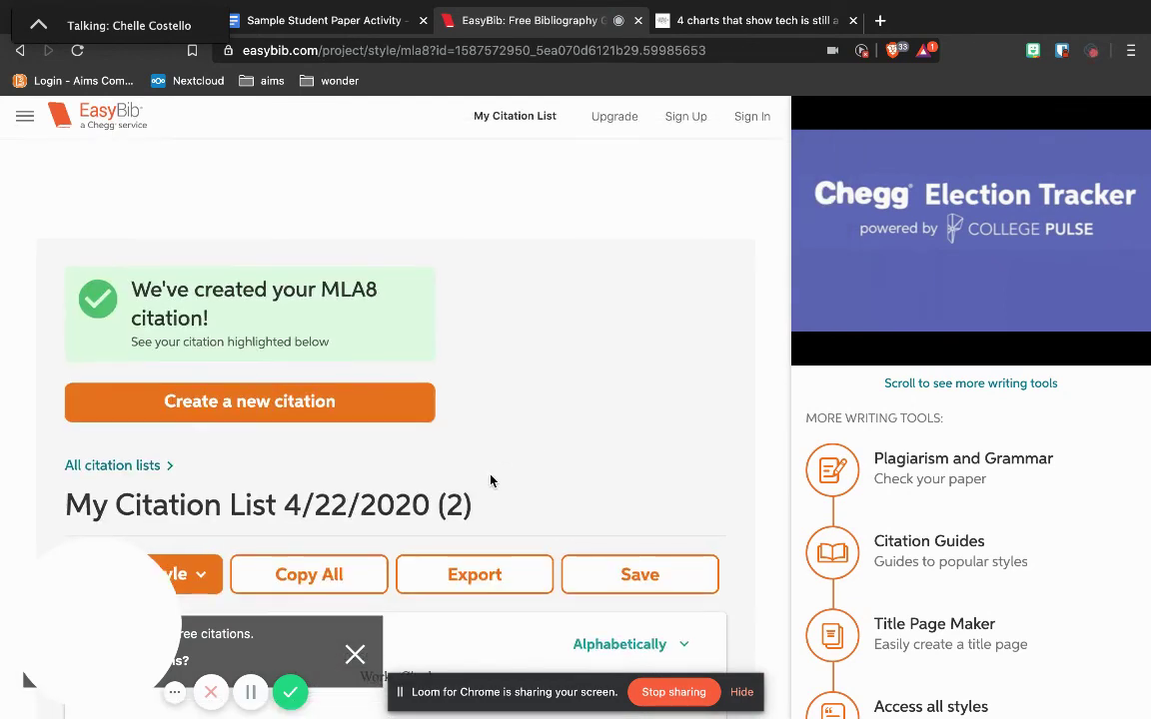
# View the new World Economic Forum entry, dated 7 Aug. 2017, in My Citation List
pyautogui.scroll(-5, 489, 481)
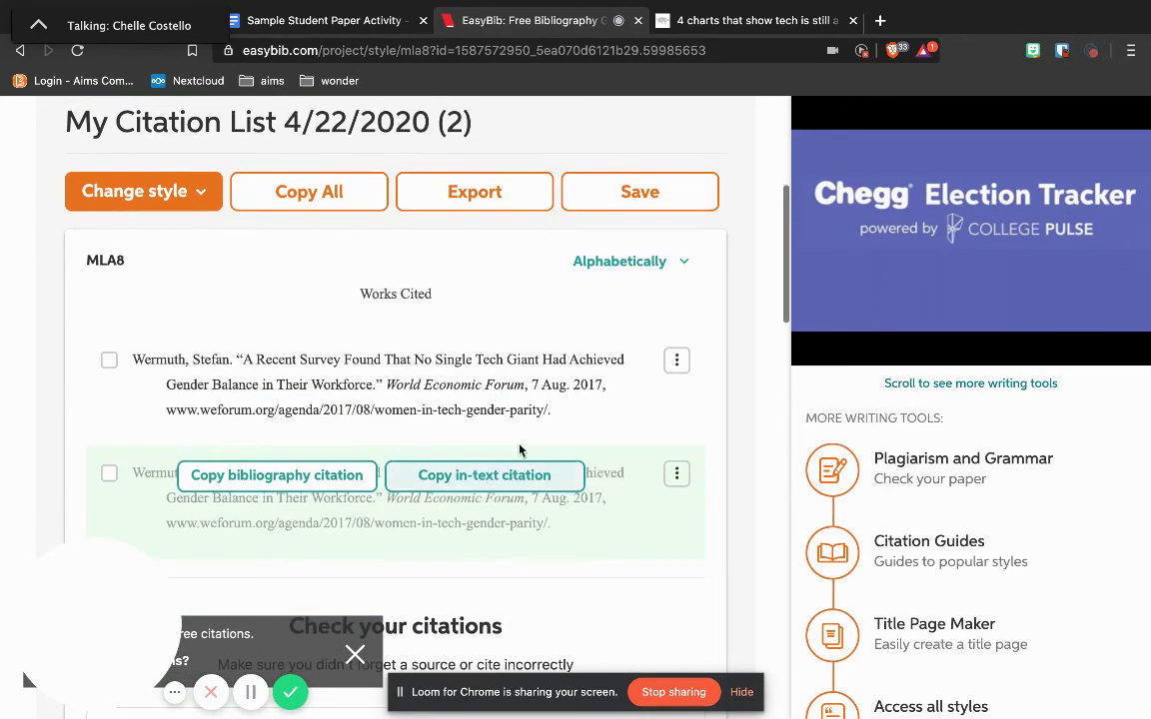